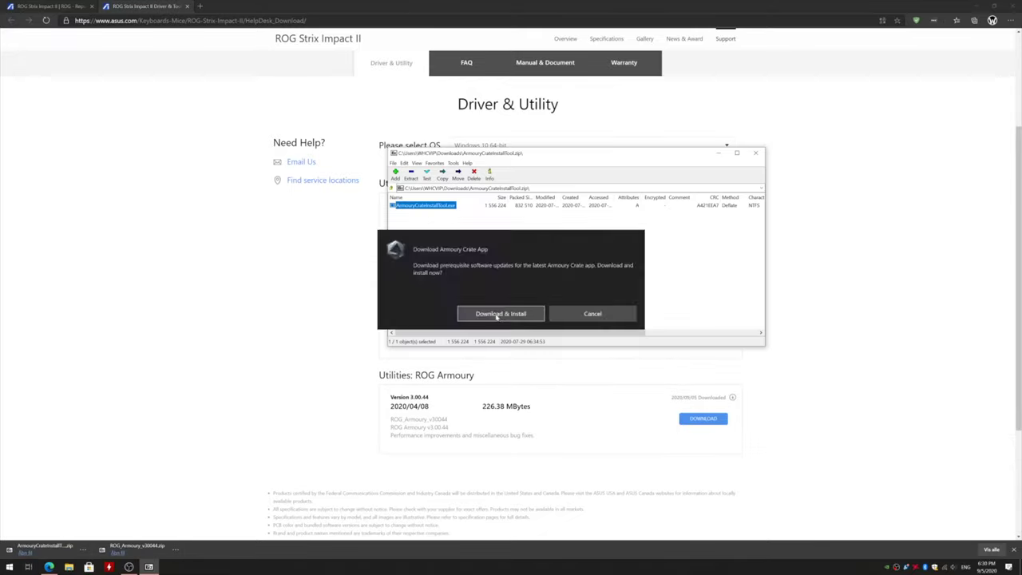
Download Armoury Crate from the ASUS support site and install it
click(490, 312)
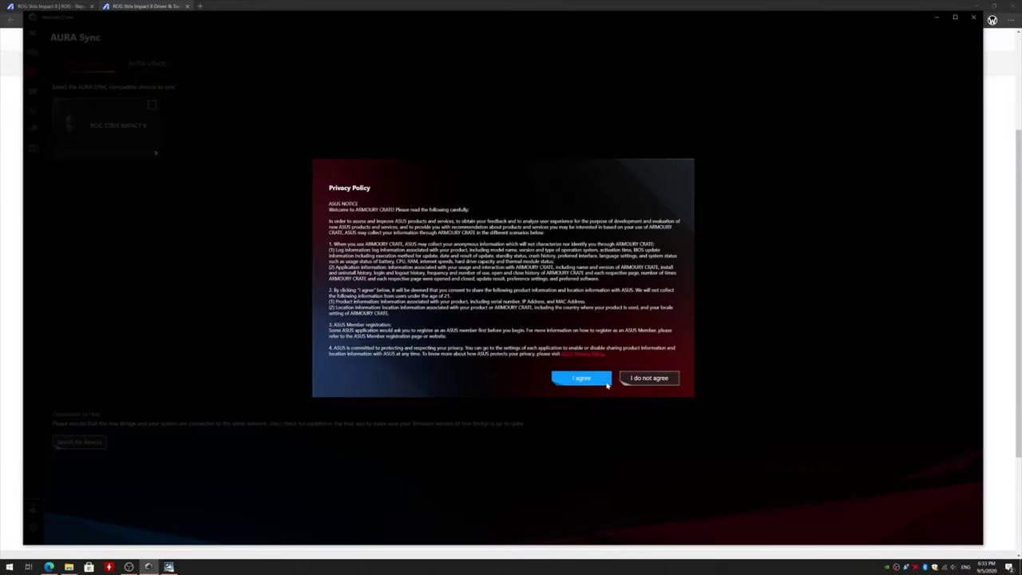
Accept the privacy and licence terms, try Static and Breathing, then settle on Rainbow lighting and open AURA Creator's store page
click(603, 383)
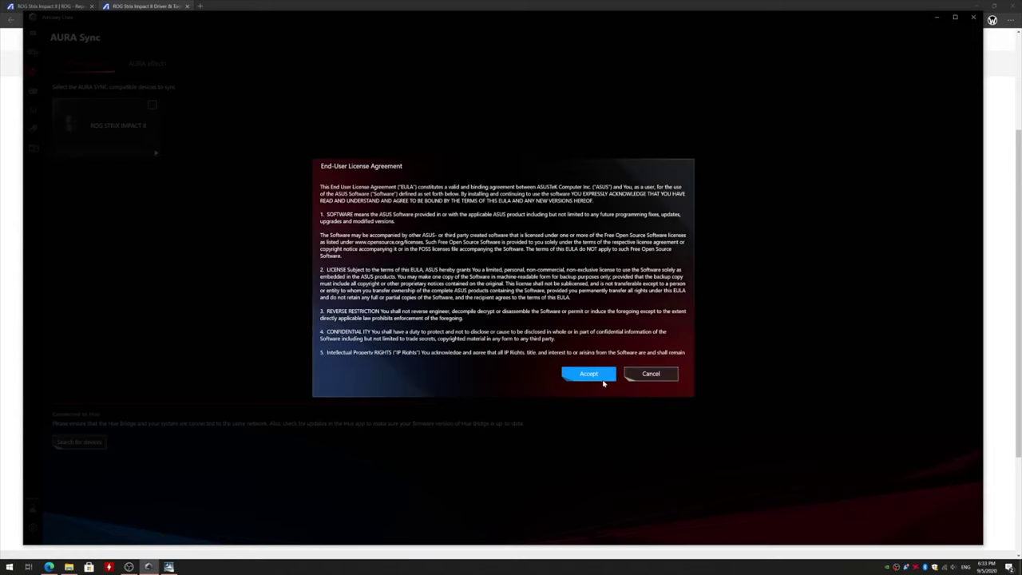
click(603, 378)
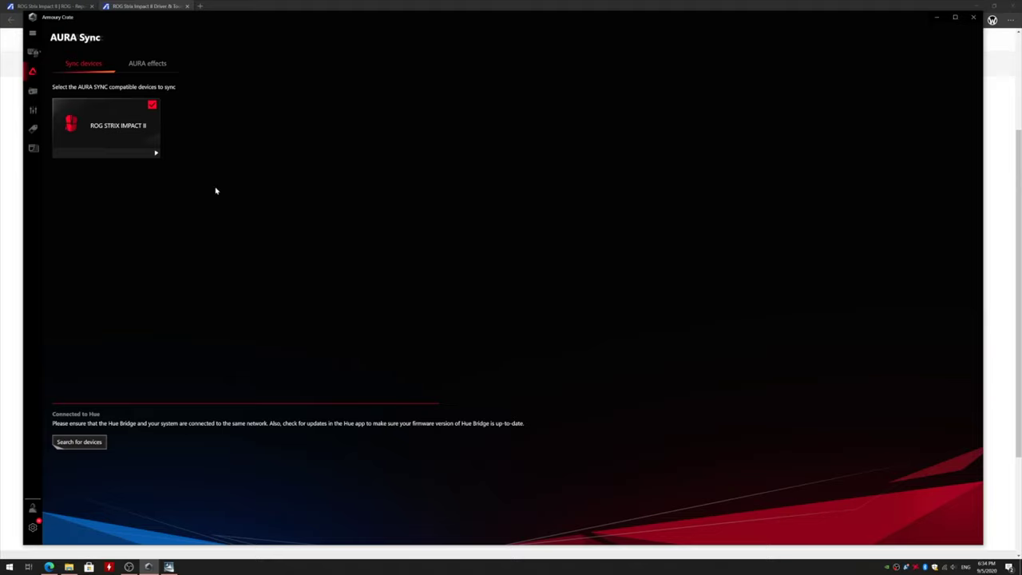
click(149, 65)
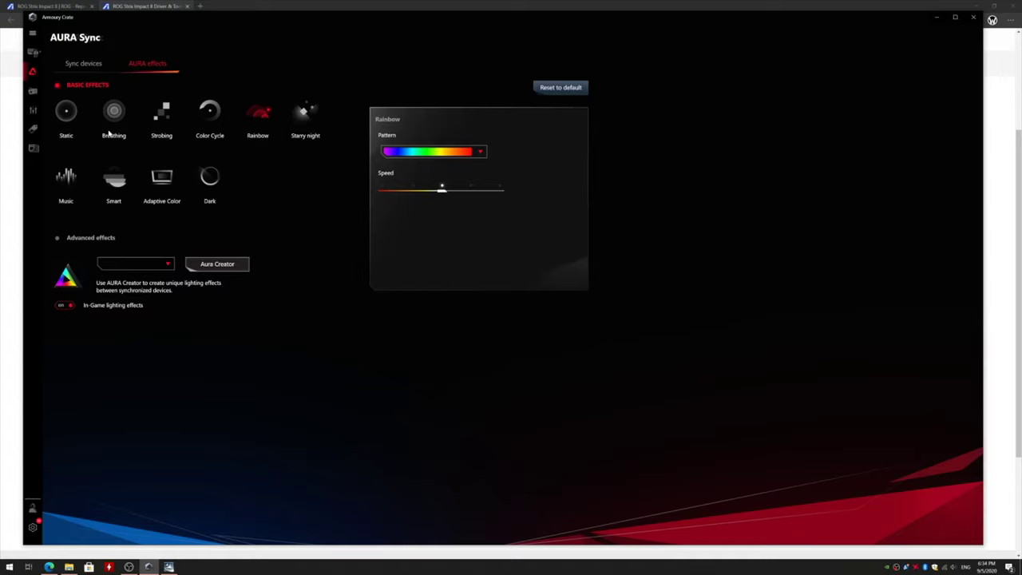
click(65, 116)
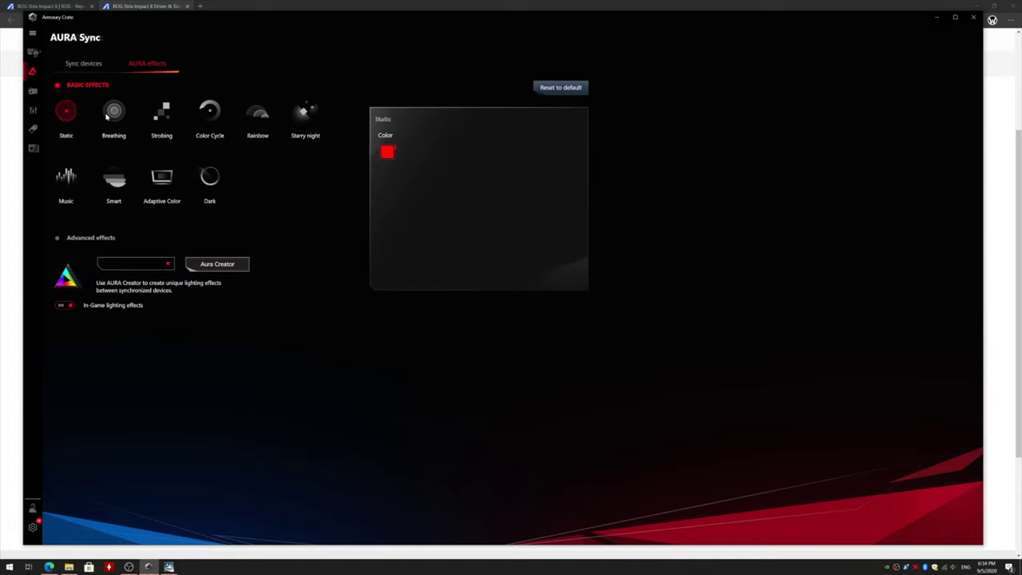
click(108, 117)
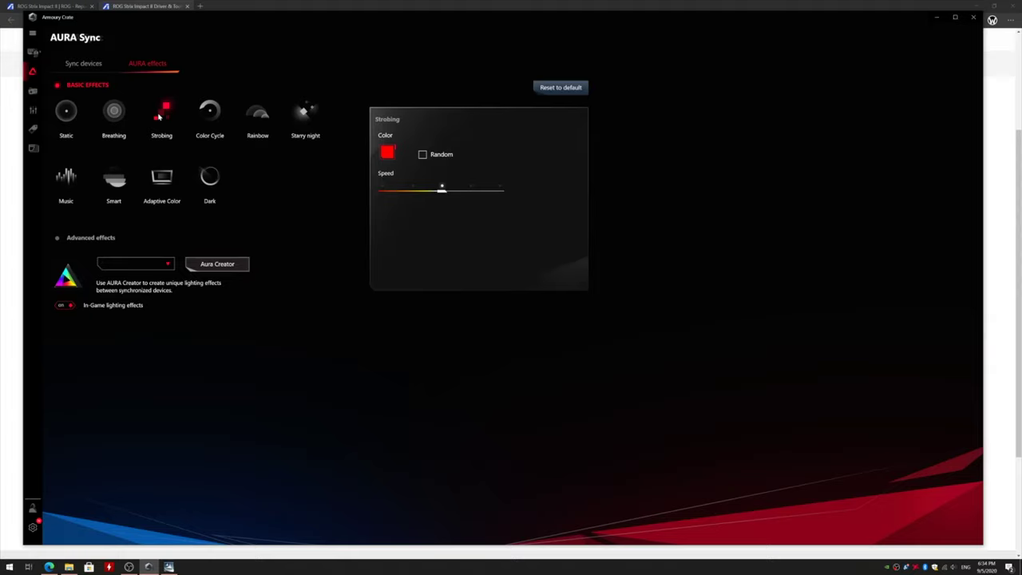
click(257, 112)
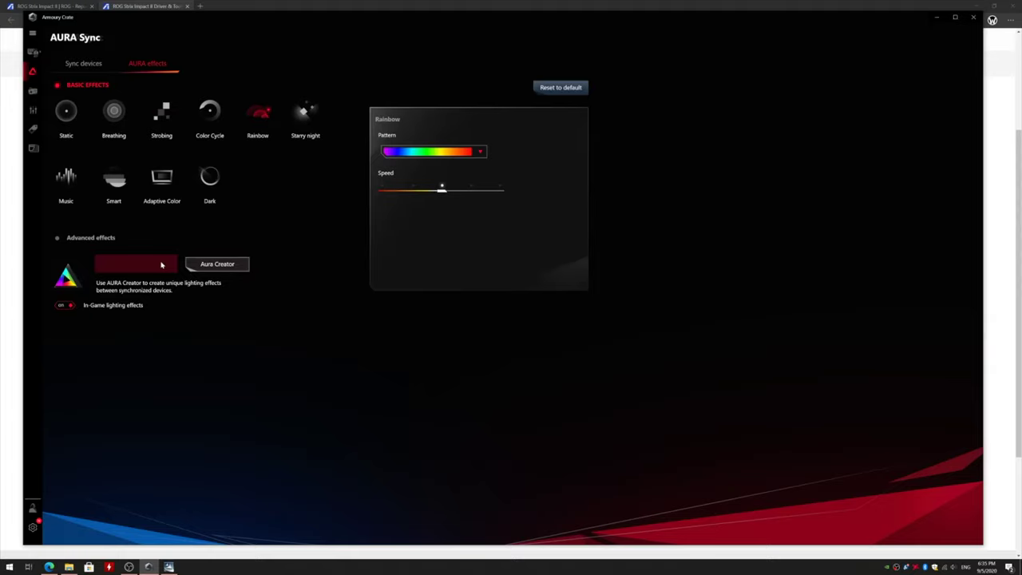
click(216, 265)
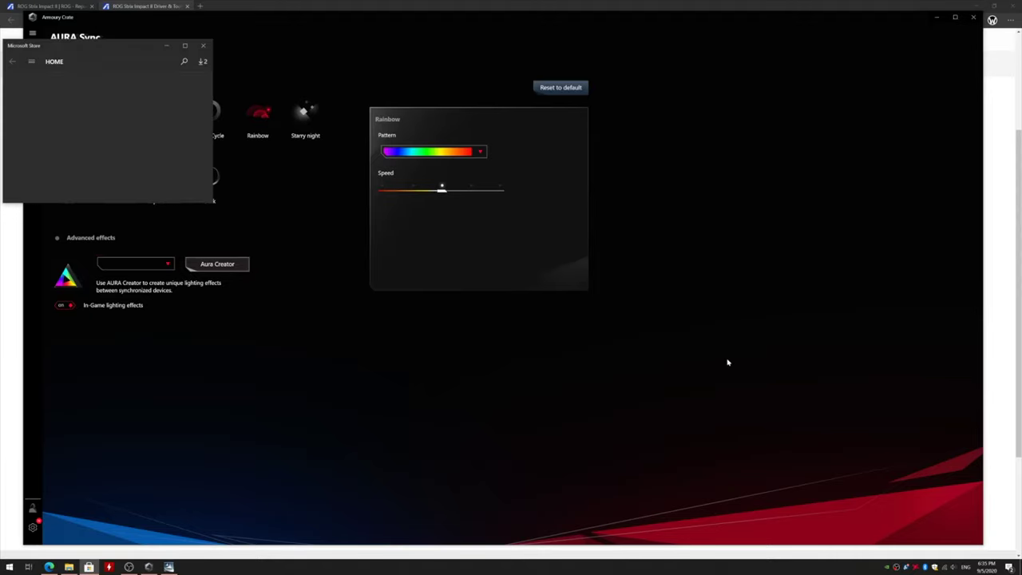
Centre and enlarge the Microsoft Store window, then get AURA Creator
drag(77, 51, 303, 120)
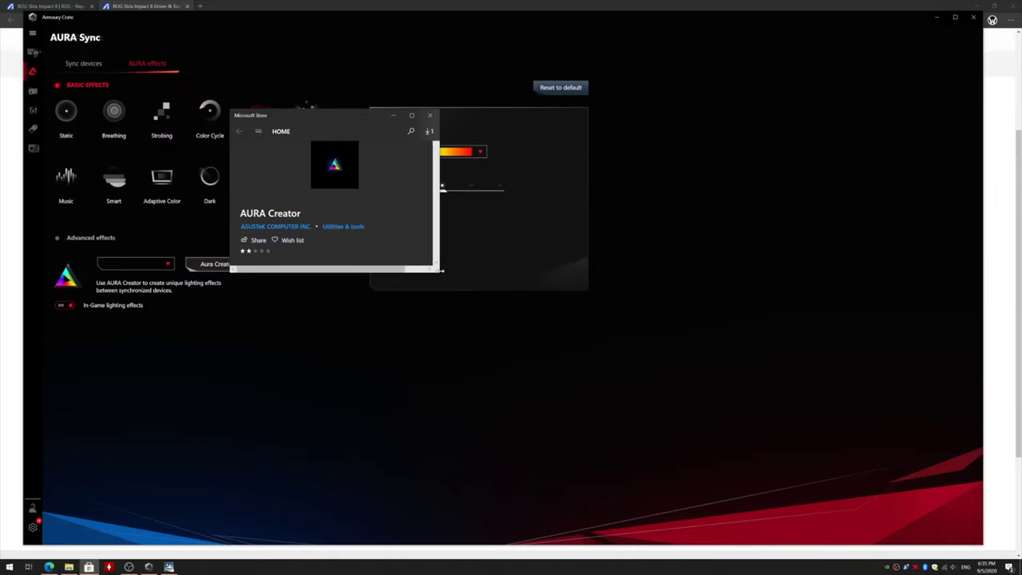
drag(440, 273, 732, 435)
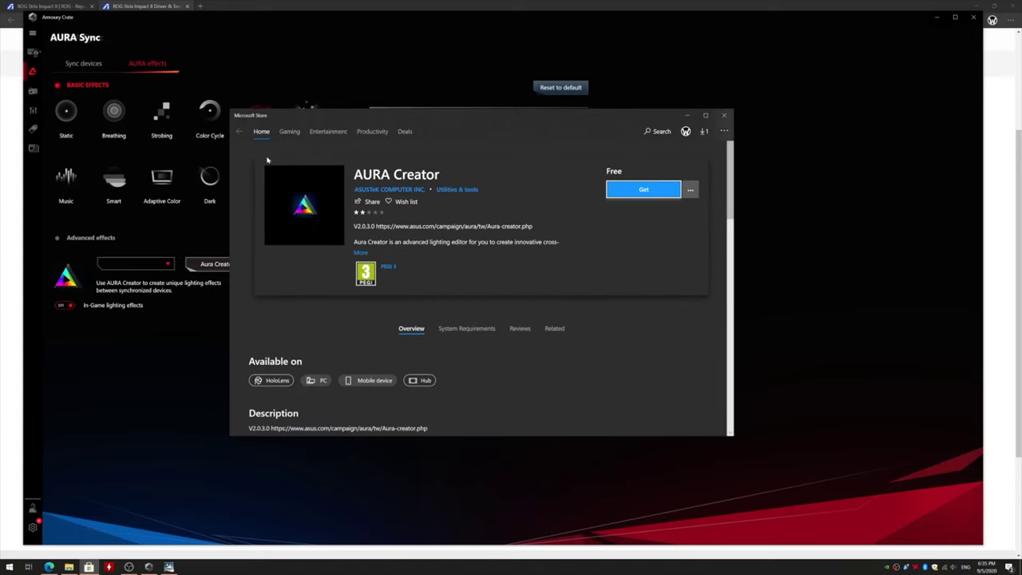
click(641, 198)
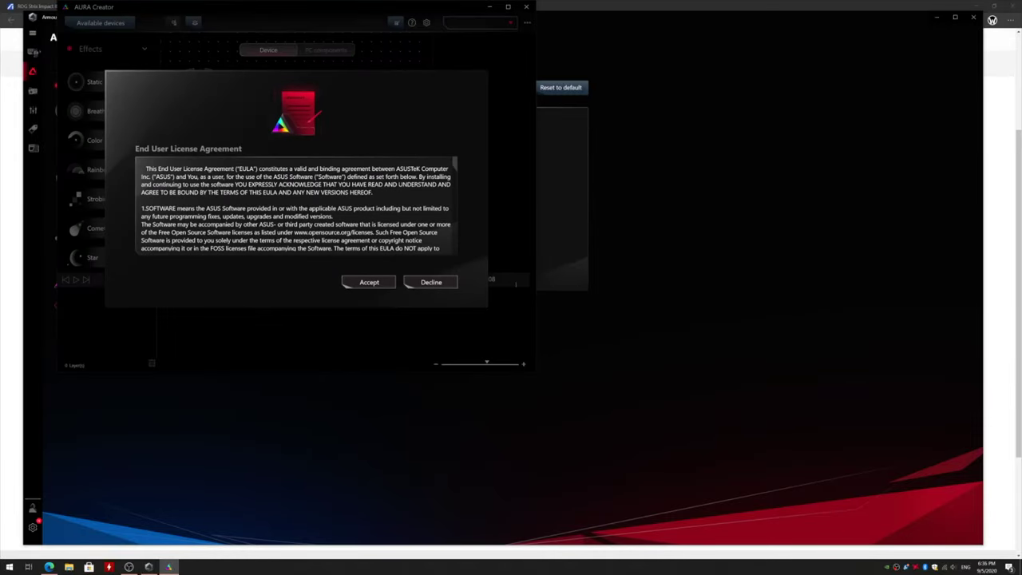
Accept the AURA Creator EULA, page through every tutorial step to Get started, and move the window aside
click(372, 283)
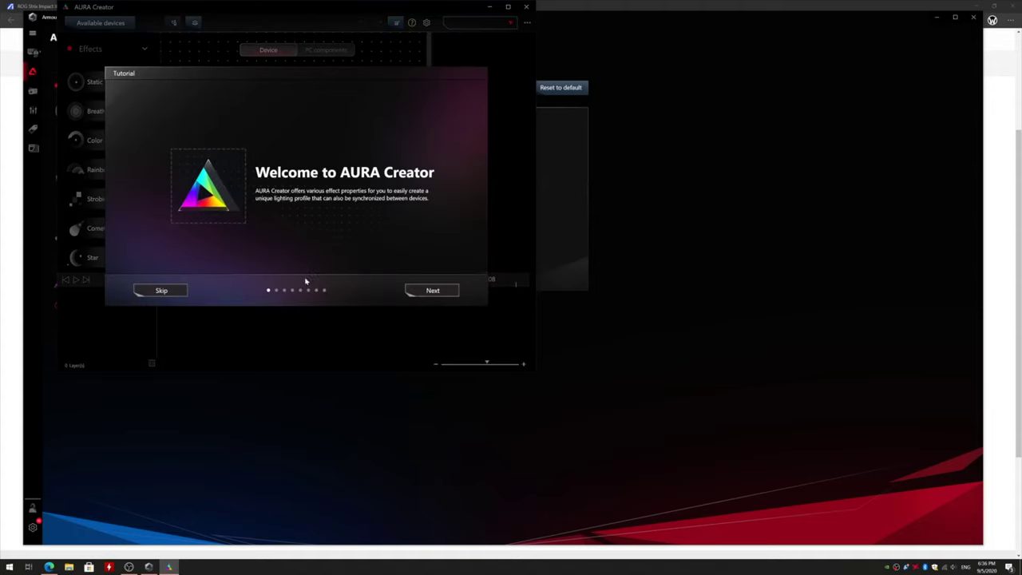
click(449, 292)
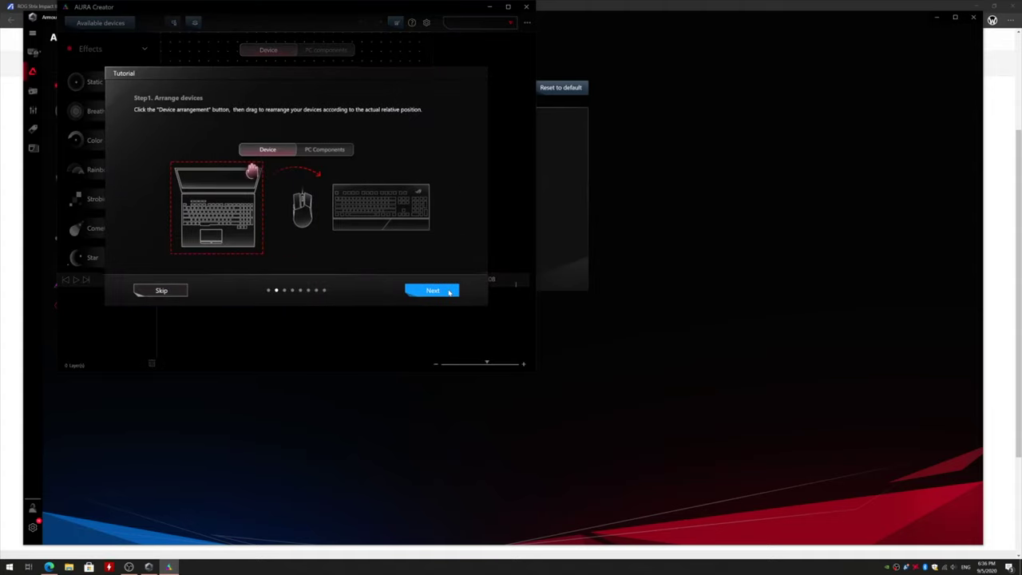
click(432, 291)
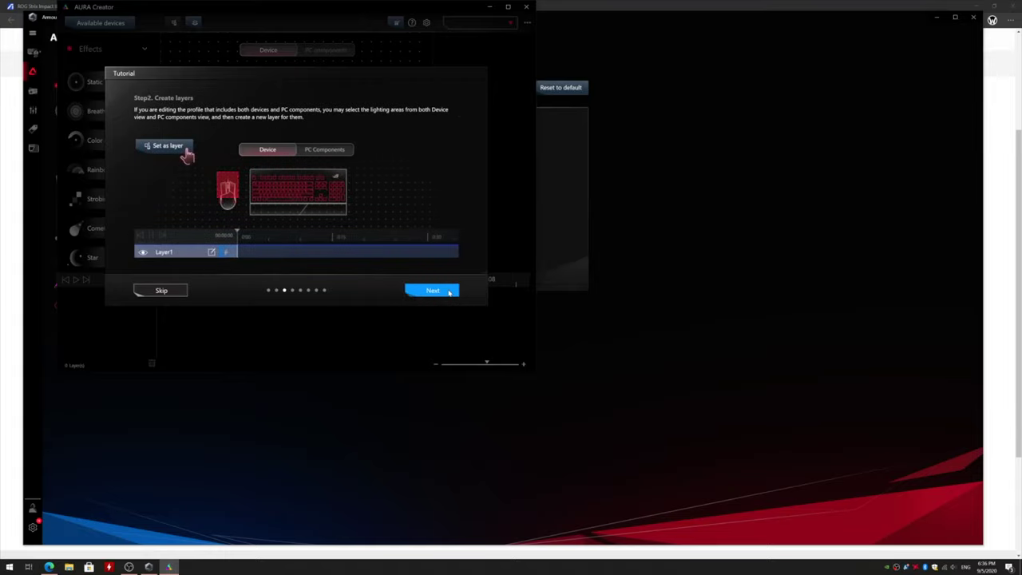
click(448, 292)
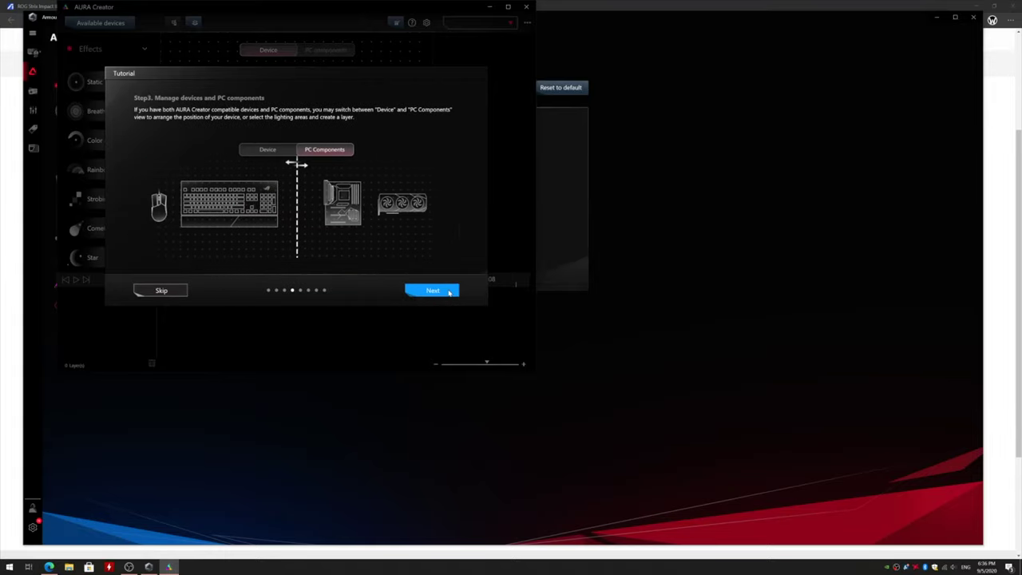
click(448, 291)
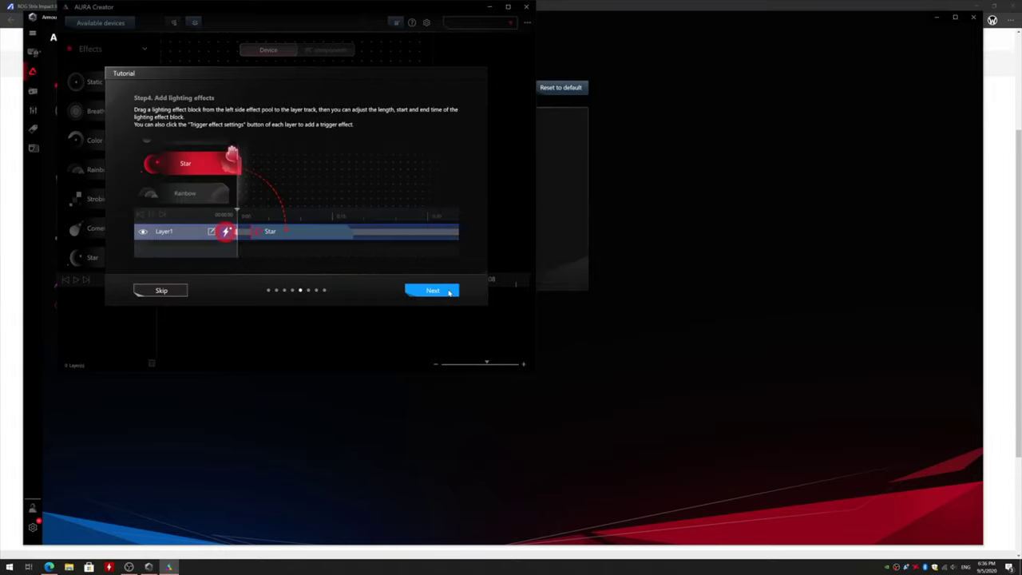
click(448, 291)
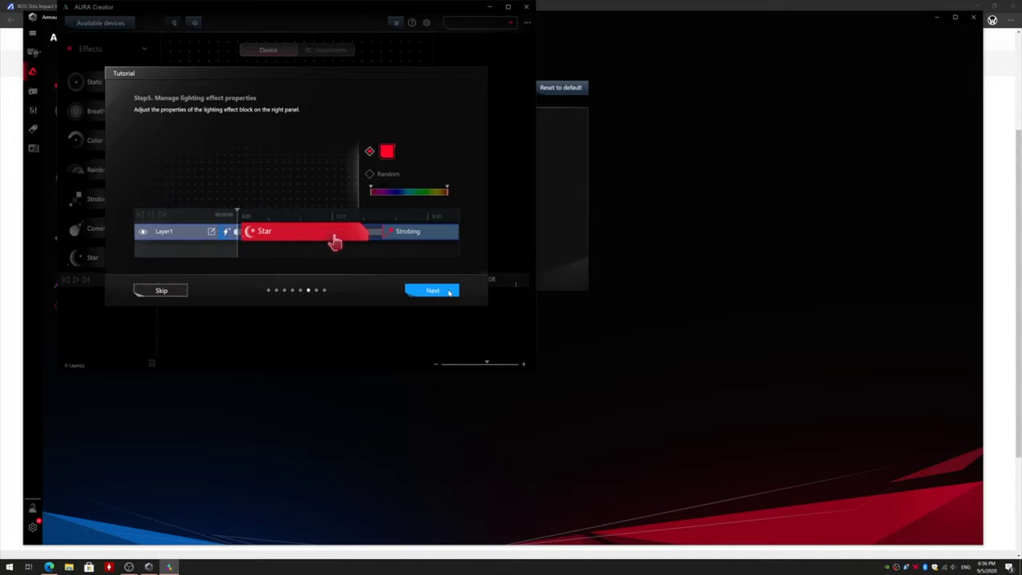
click(449, 291)
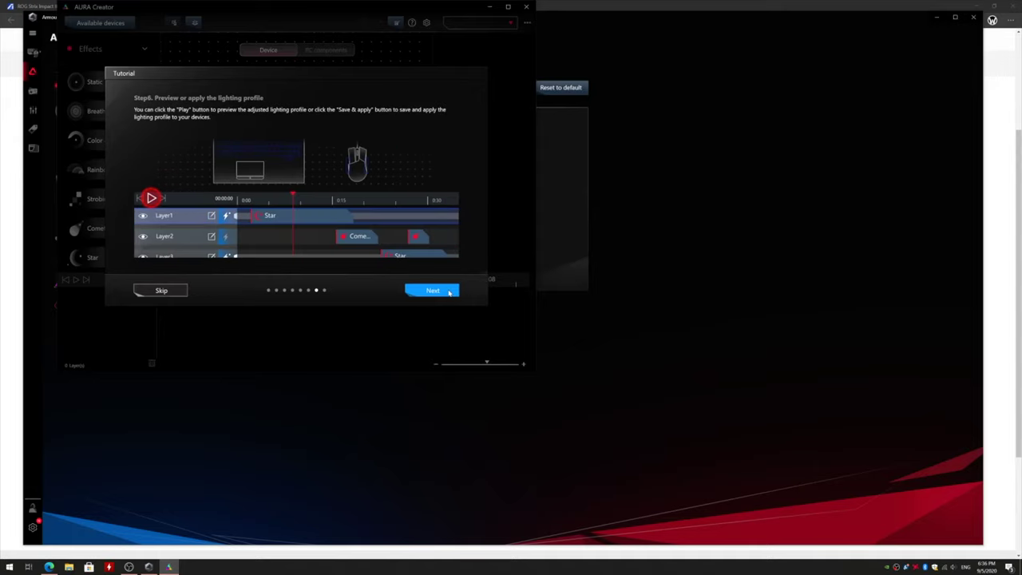
click(448, 292)
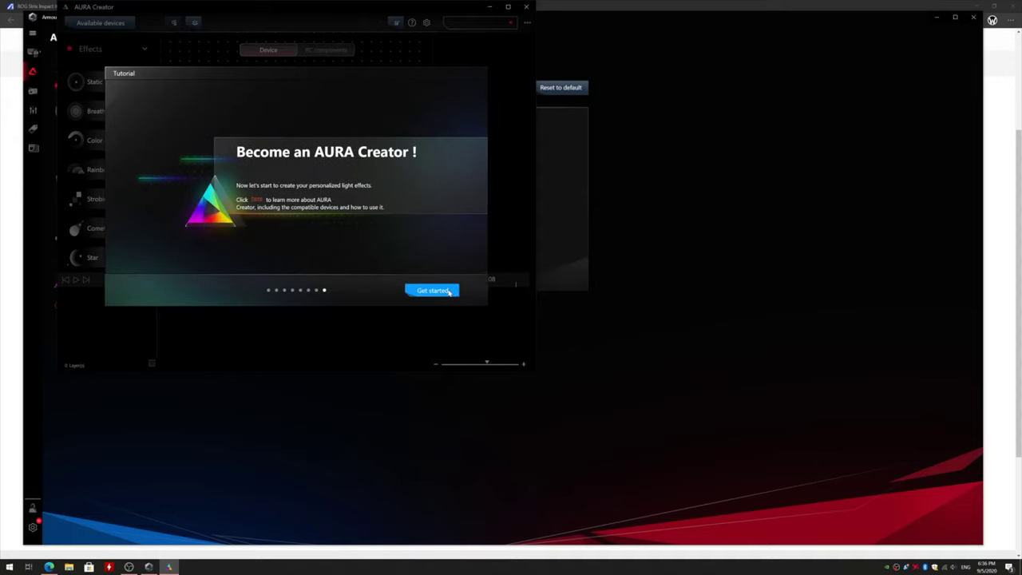
click(449, 292)
drag(388, 8, 551, 94)
drag(343, 146, 395, 246)
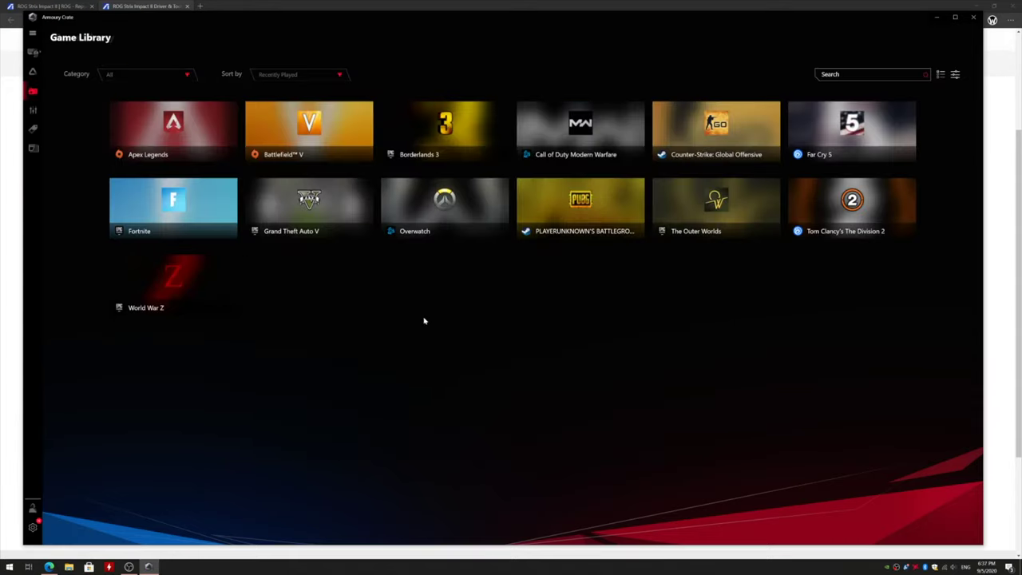
Check Borderlands 3's scenario profile dropdown and options menu, then go to Scenario Profiles
mouse_move(439, 134)
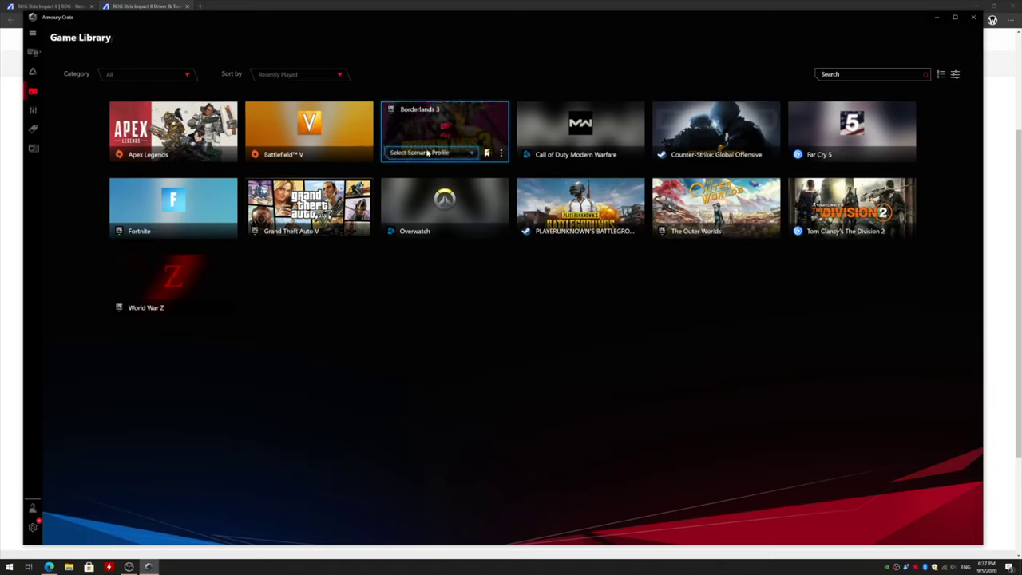
click(427, 152)
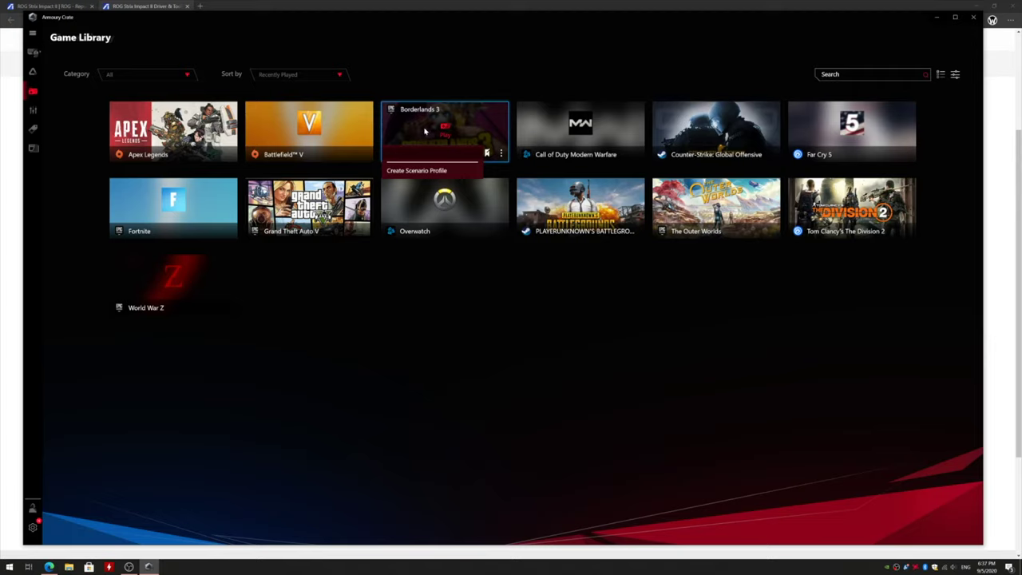
click(426, 132)
click(500, 153)
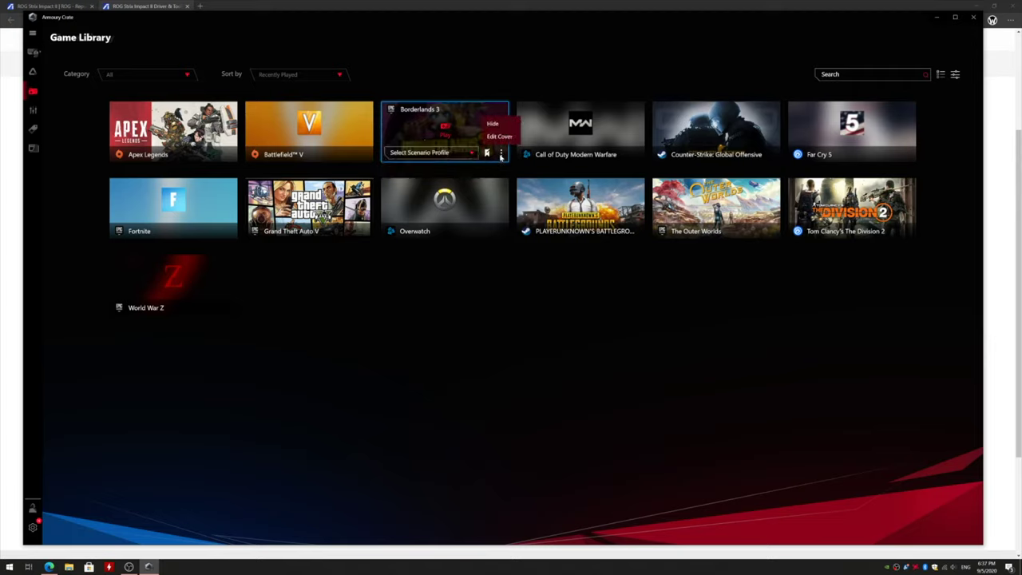
click(501, 155)
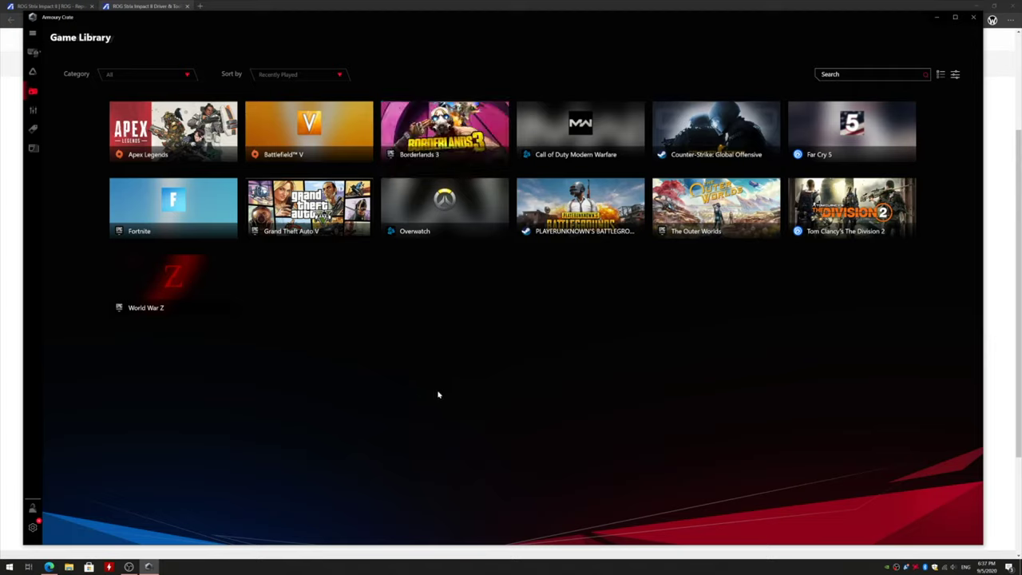
click(32, 111)
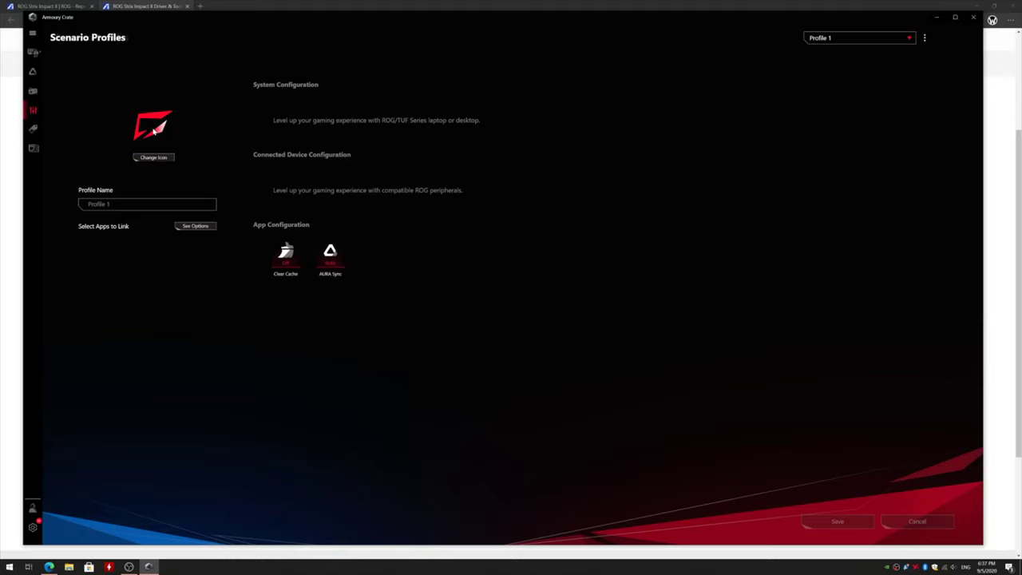
Look through the Link apps list for Profile 1 and close it without linking anything
click(129, 203)
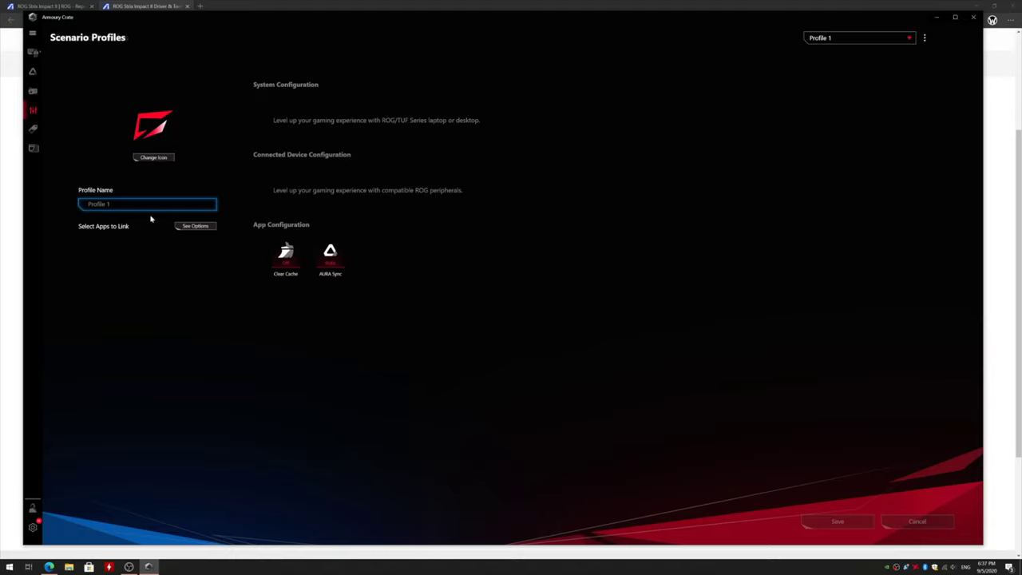
click(211, 227)
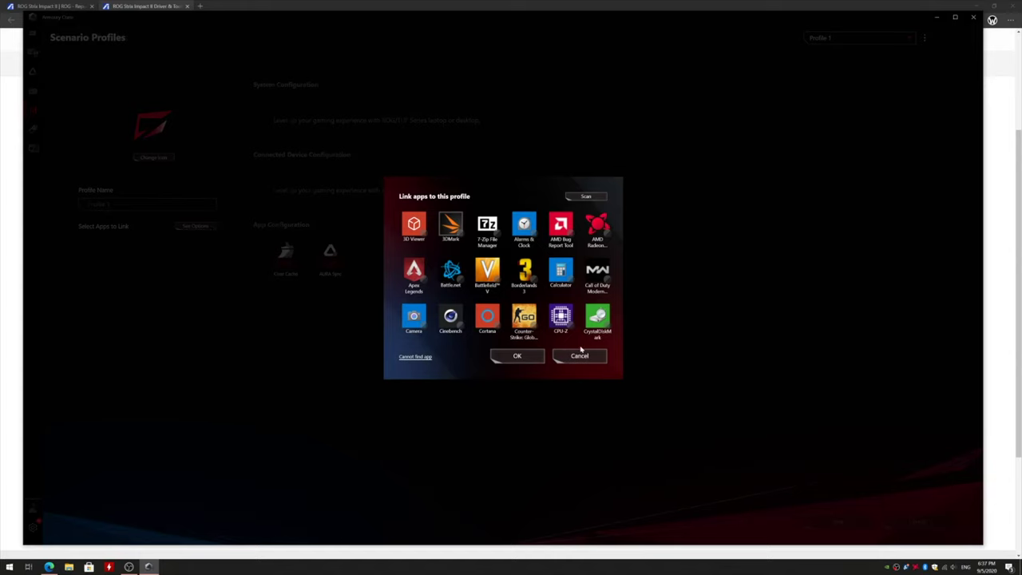
scroll(522, 302, down, 5)
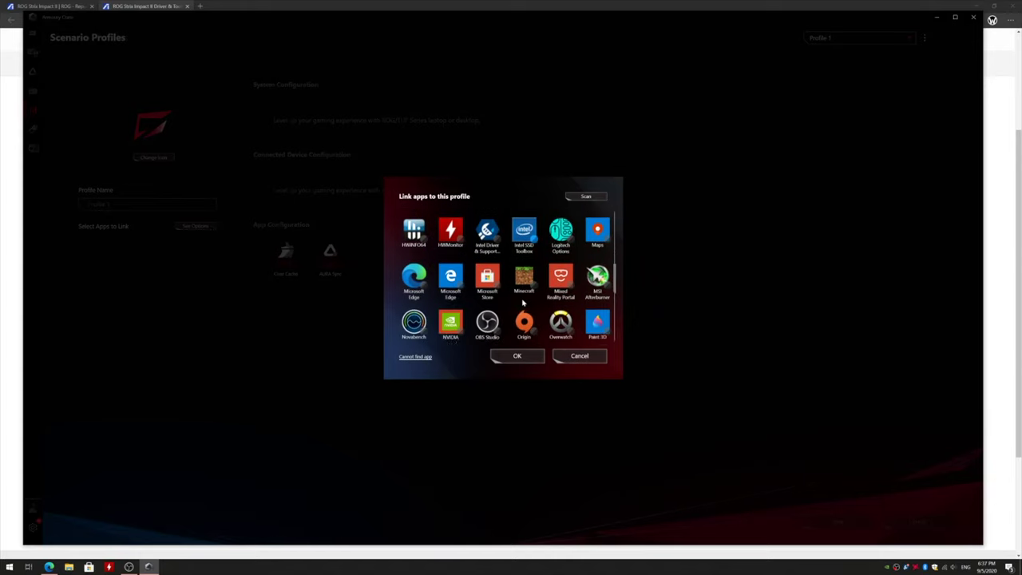
scroll(523, 302, down, 5)
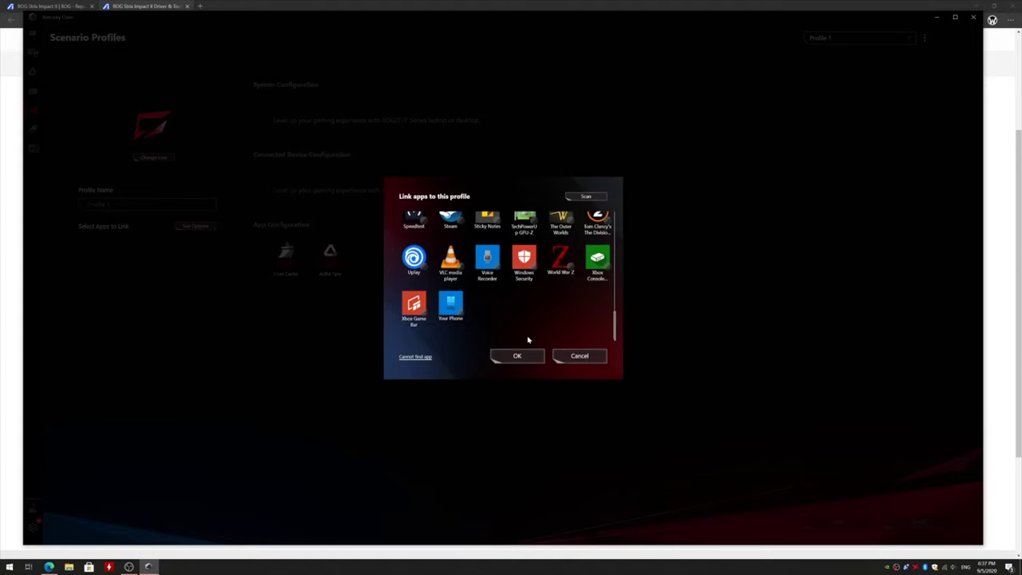
click(584, 361)
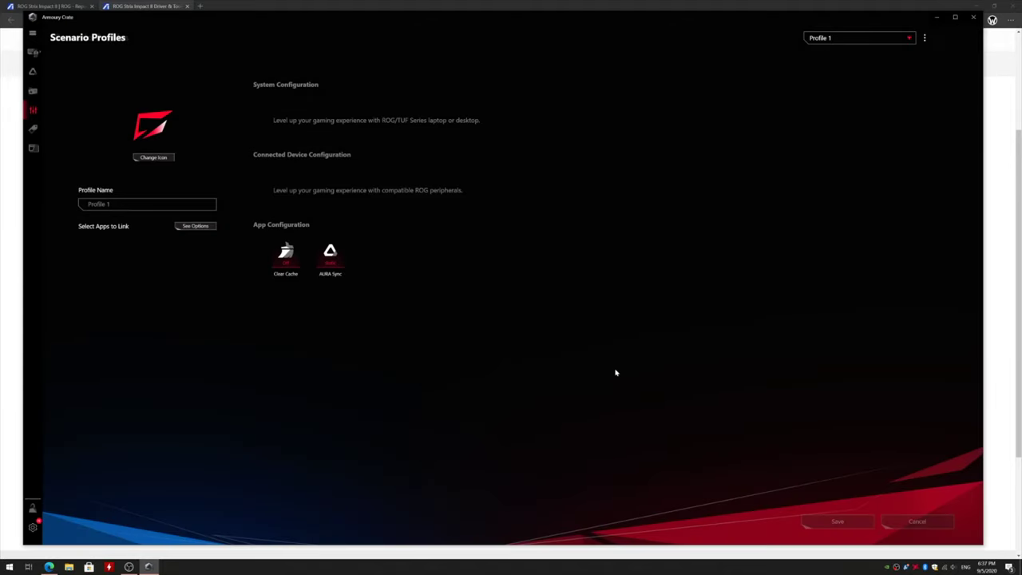
Rename Profile 2 to WHCVIP and save it
click(104, 204)
text(Test)
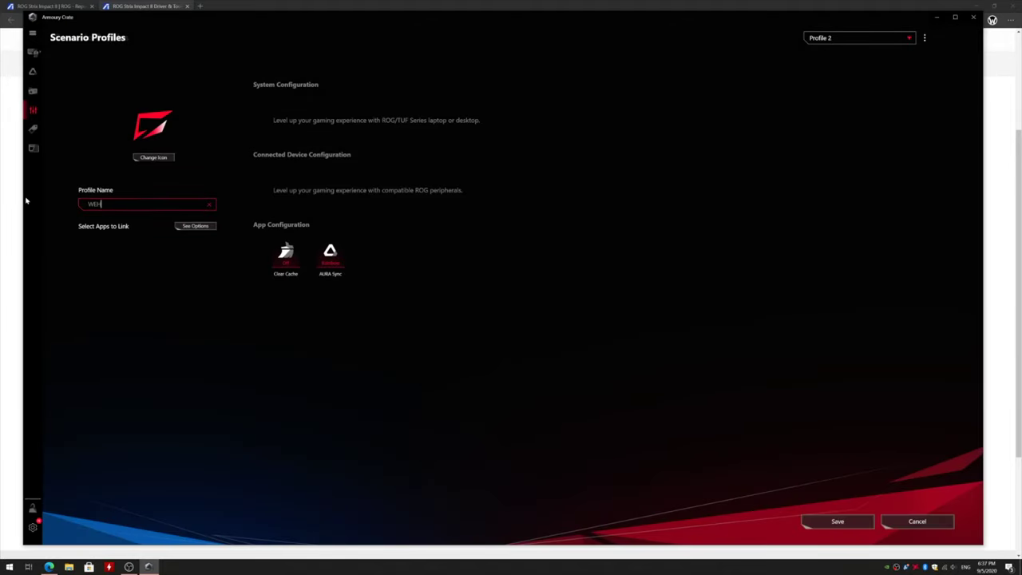
key(BackSpace)
key(BackSpace)
key(BackSpace)
key(BackSpace)
text(W)
click(855, 518)
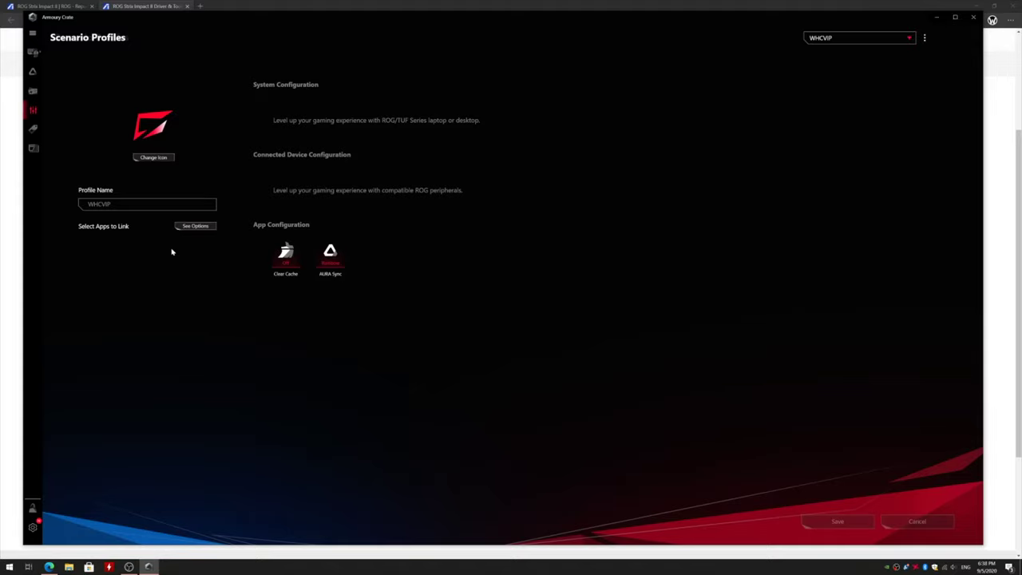
Link Apex Legends to the WHCVIP profile and save it
click(195, 227)
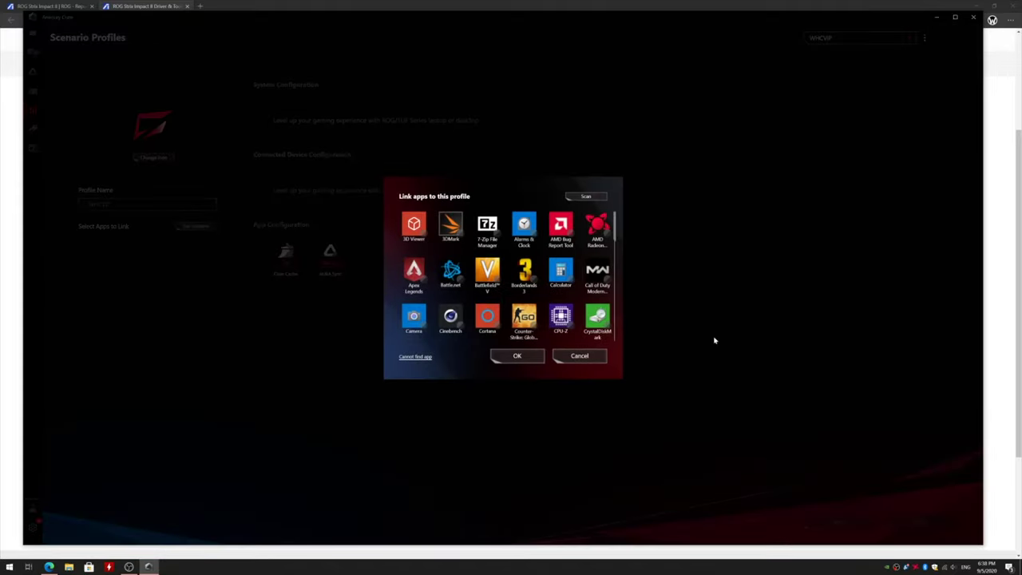
click(423, 276)
click(515, 357)
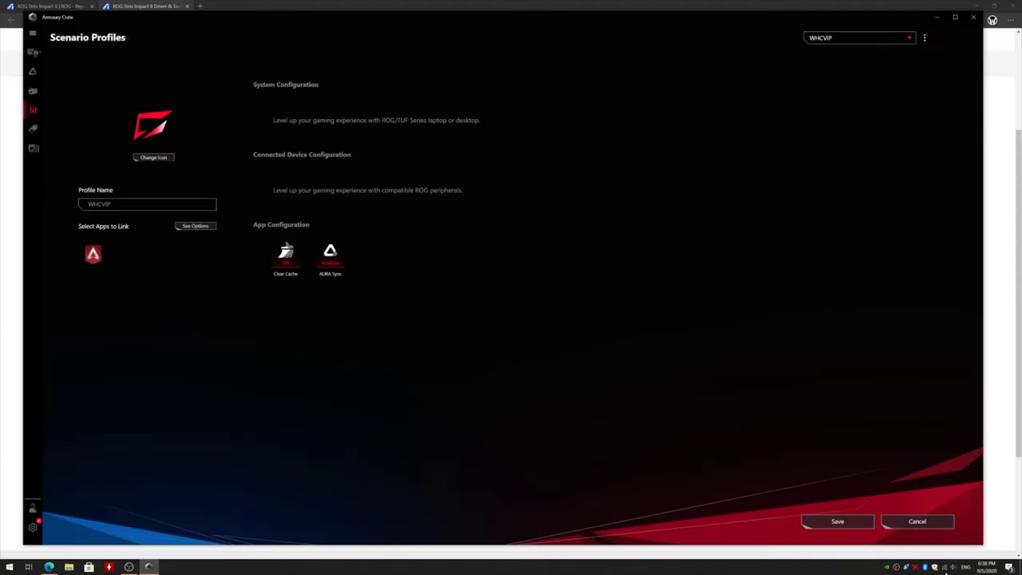
click(848, 521)
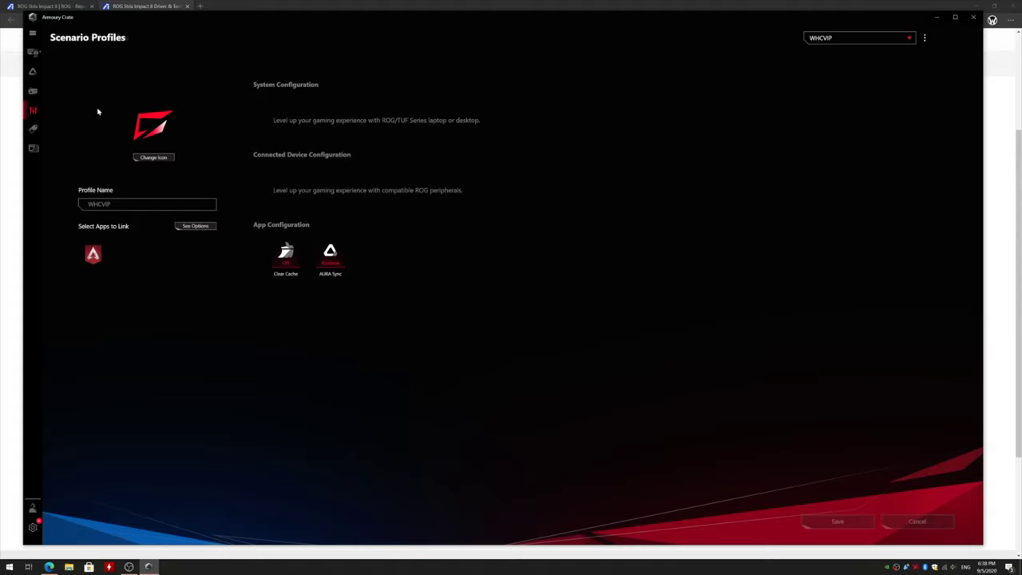
click(33, 128)
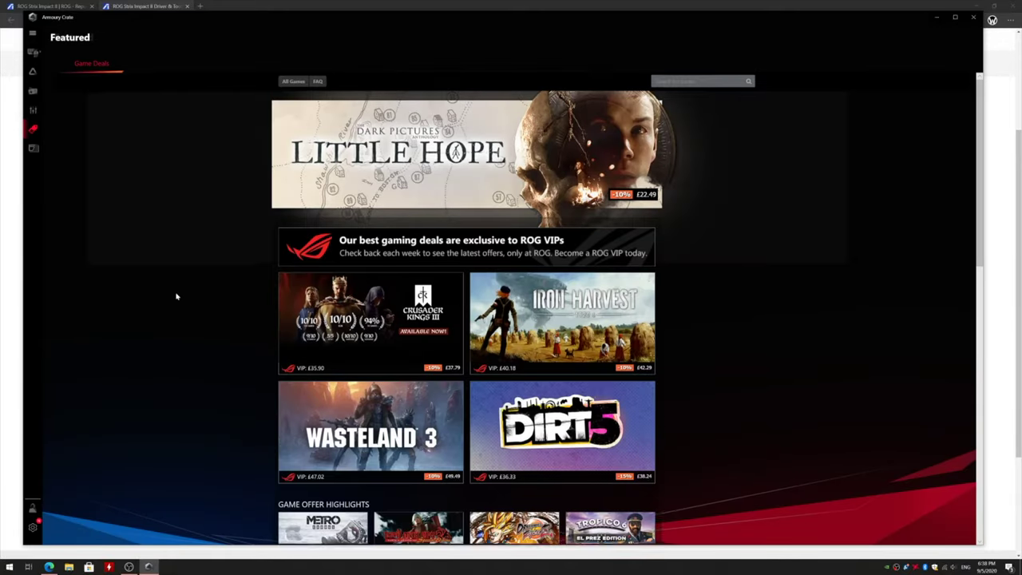
Scroll through the Featured Game Deals listings and back up, then go to News
scroll(176, 294, down, 5)
scroll(176, 294, up, 5)
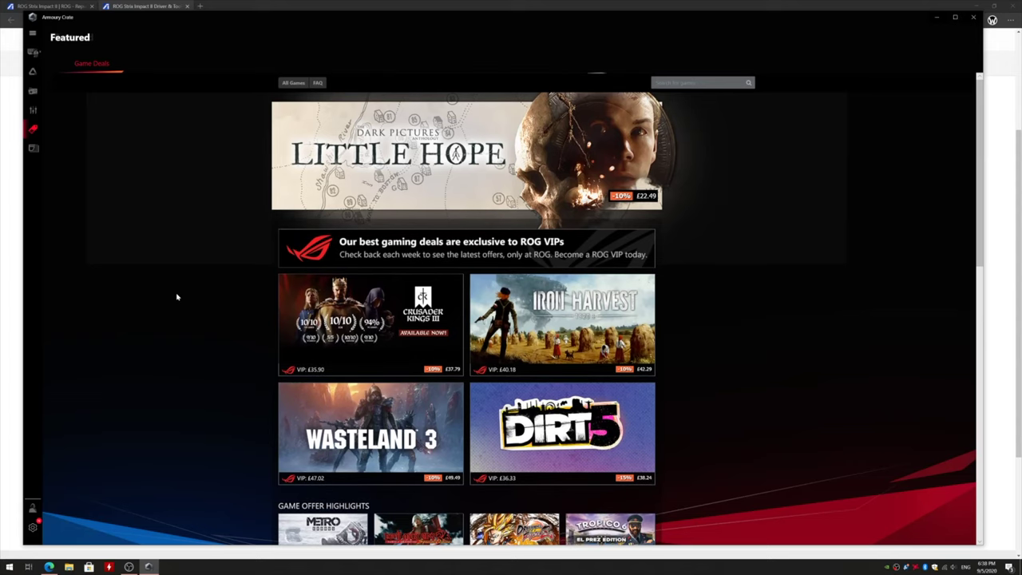
scroll(177, 297, down, 3)
scroll(177, 297, down, 3)
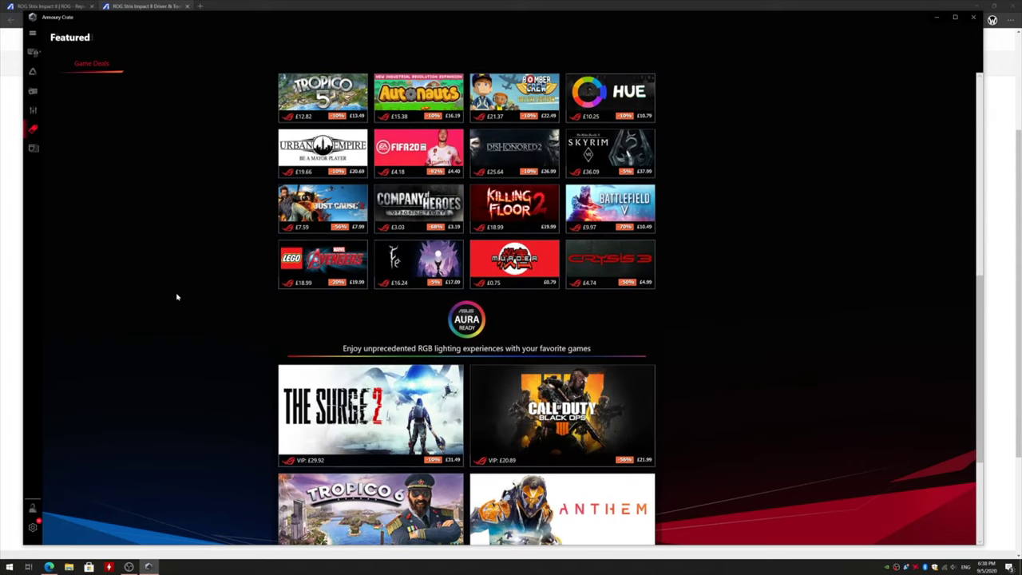
scroll(177, 297, down, 3)
scroll(176, 294, up, 8)
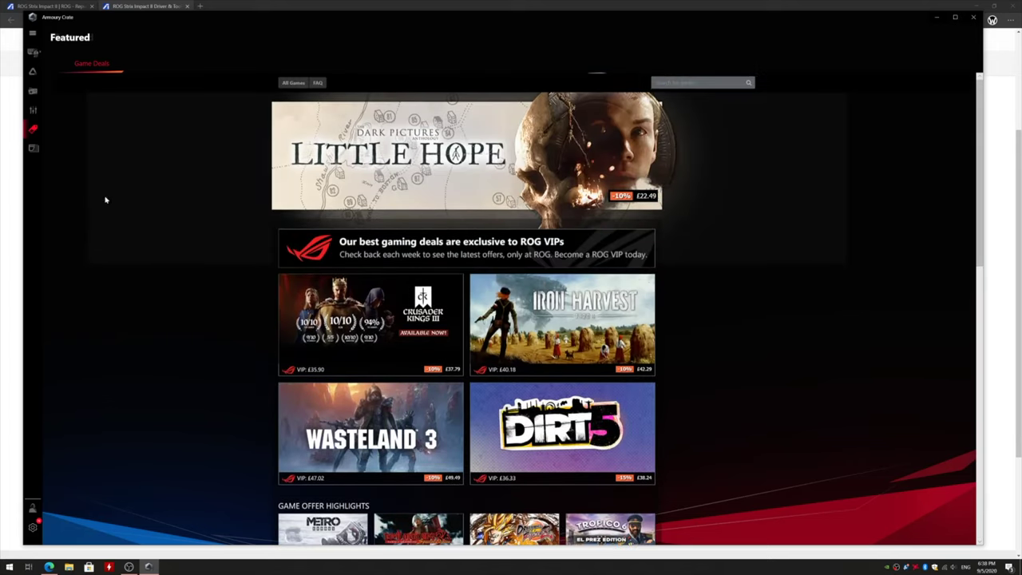
click(33, 150)
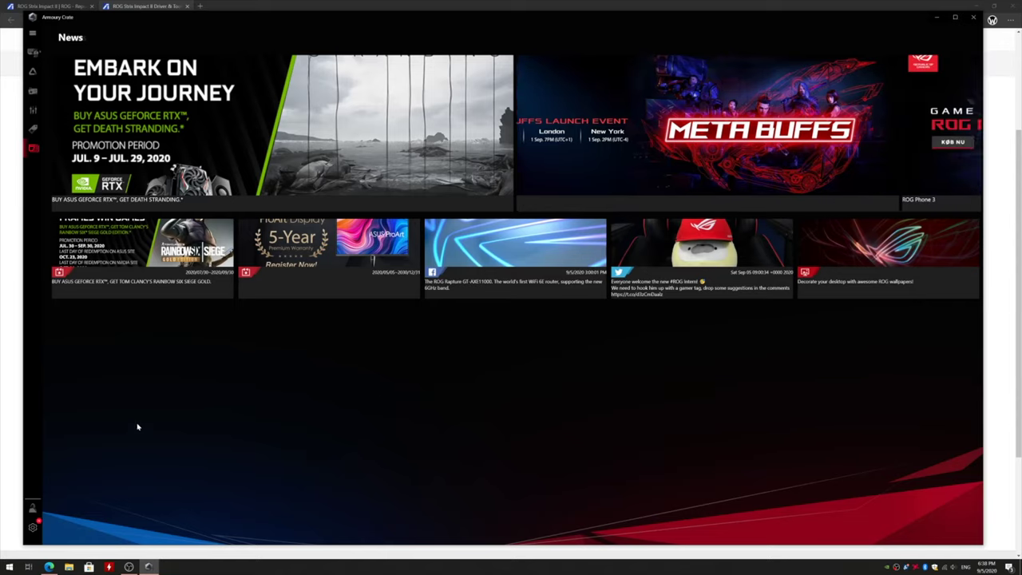
Open Armoury Crate's General settings from the sidebar gear
click(32, 529)
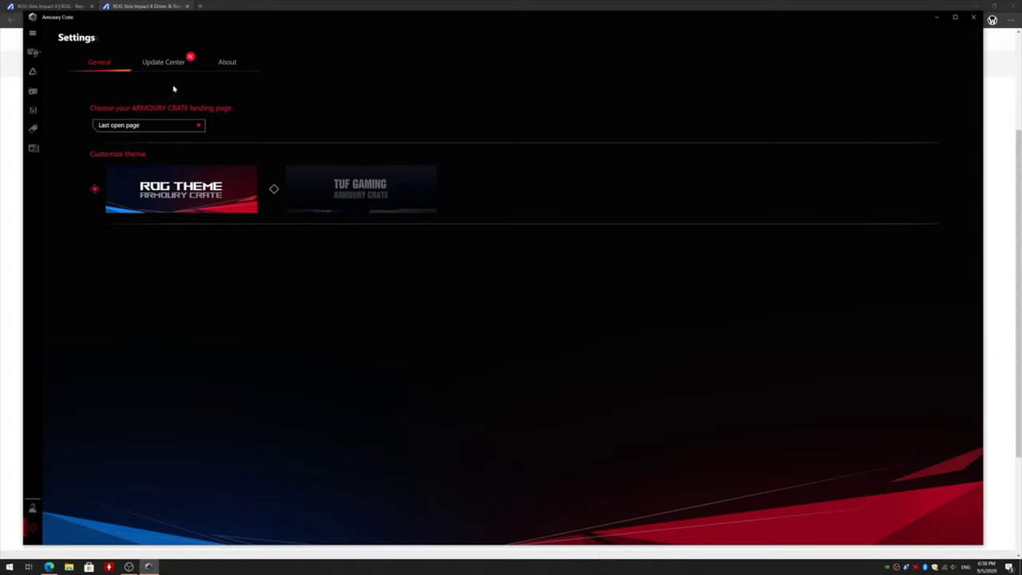
Install the ROG STRIX IMPACT II update from Update Center and open the mouse's device page
click(164, 62)
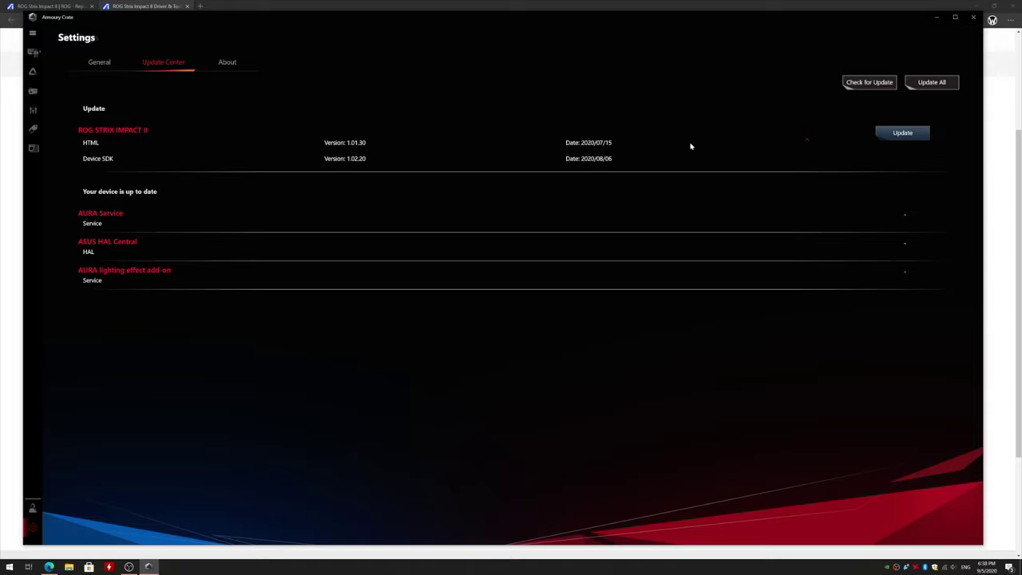
click(926, 135)
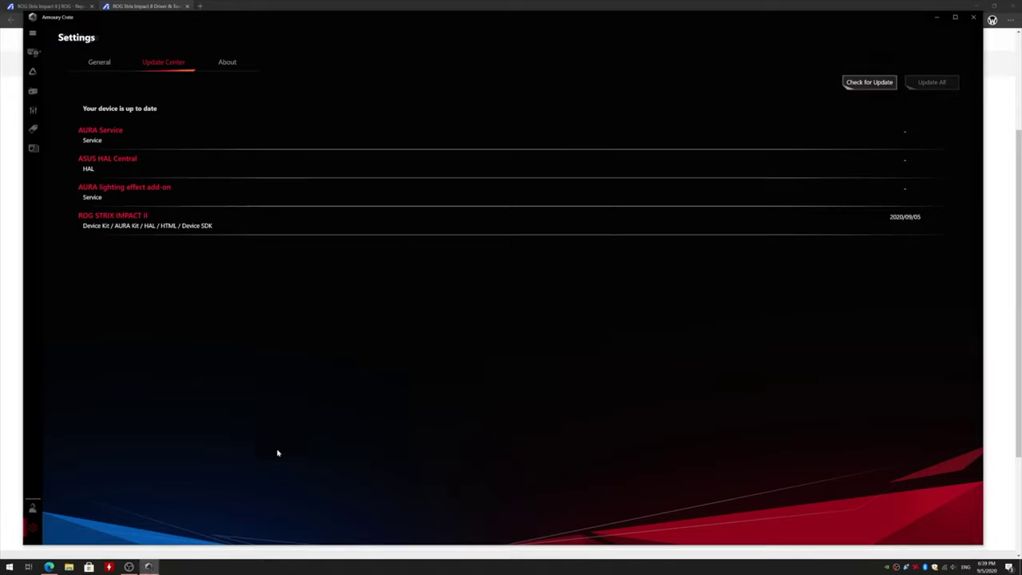
click(32, 52)
click(107, 41)
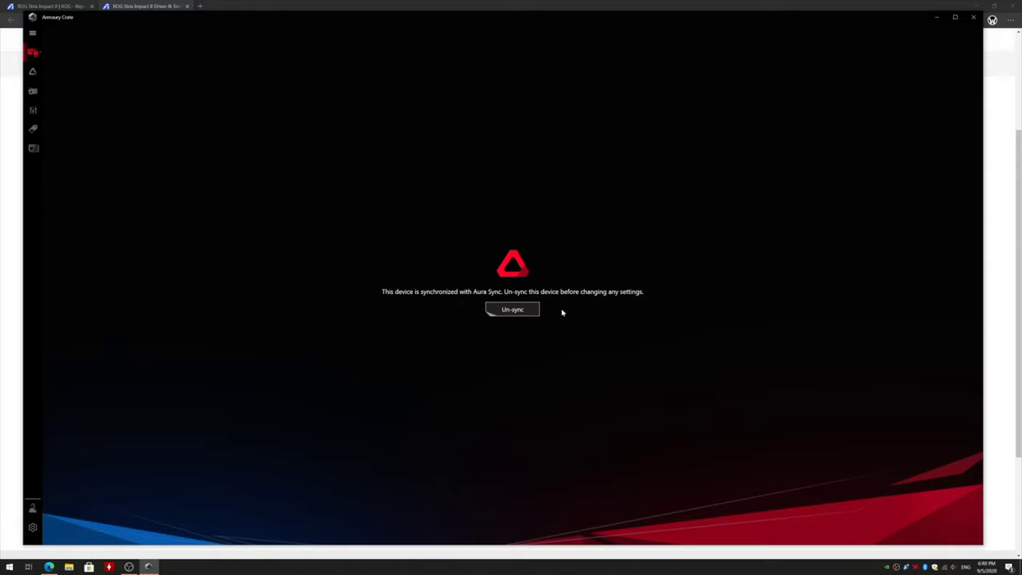
Un-sync the mouse from Aura Sync and check the Forward button's function types
click(522, 309)
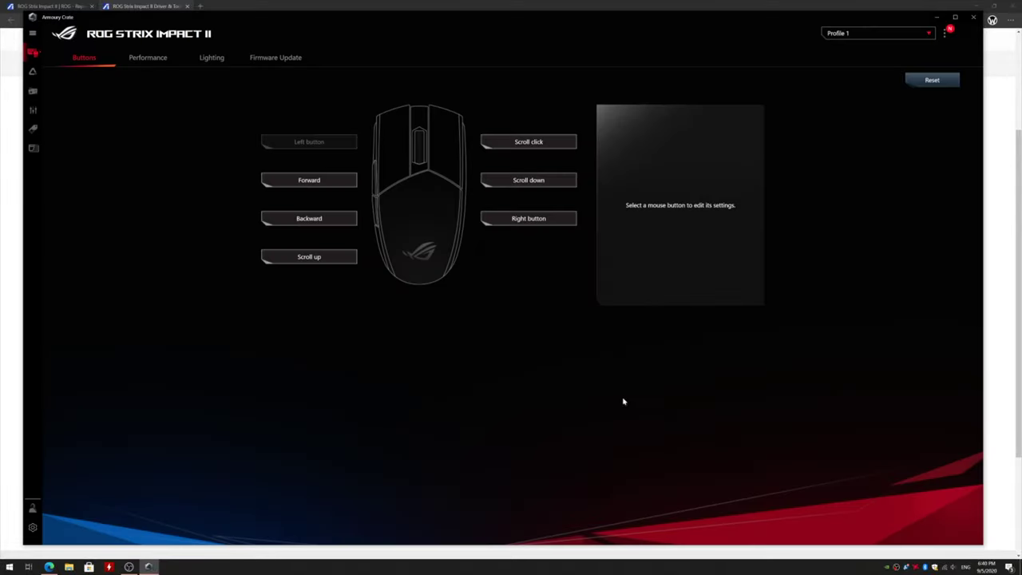
click(315, 180)
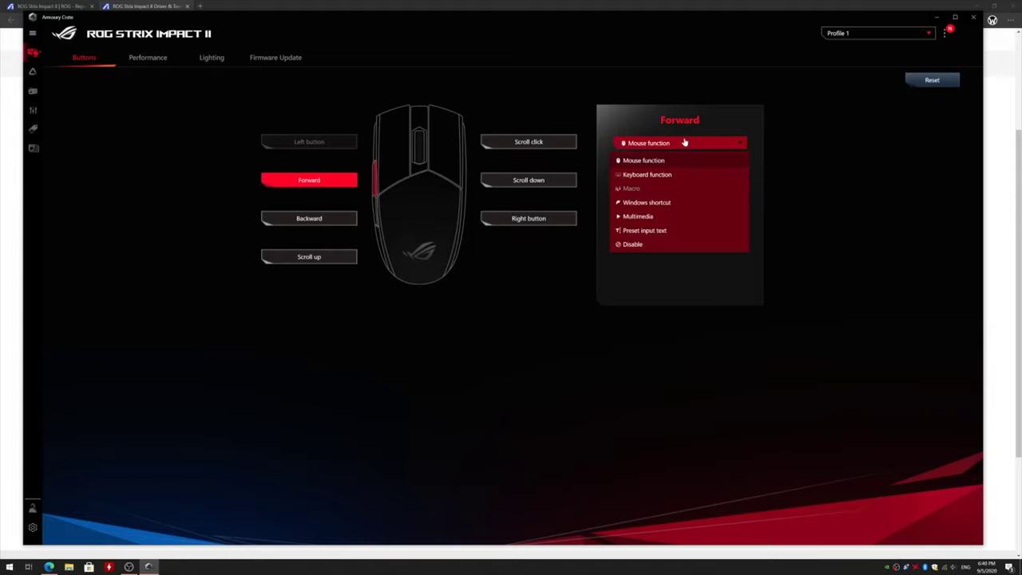
click(684, 142)
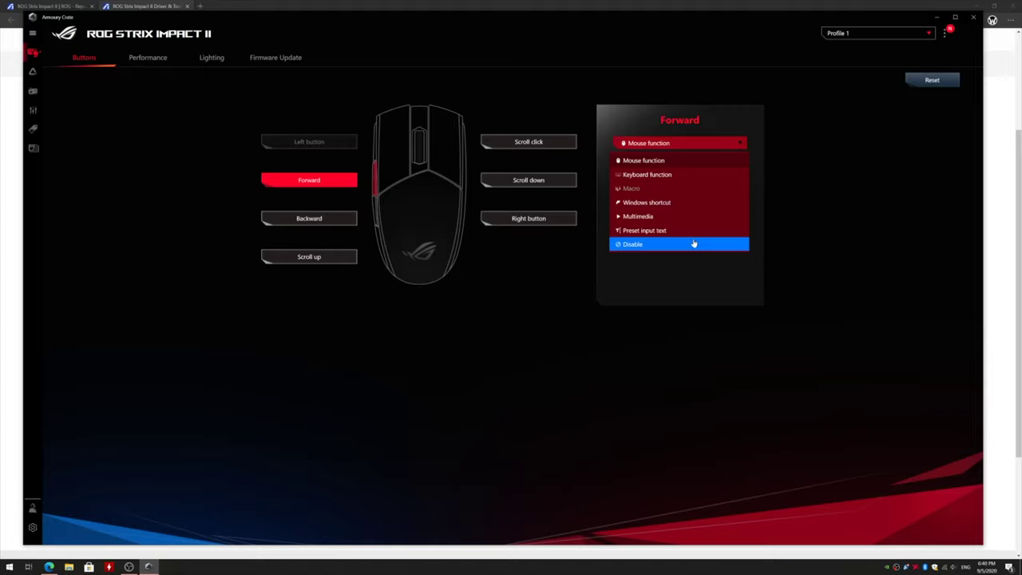
click(530, 298)
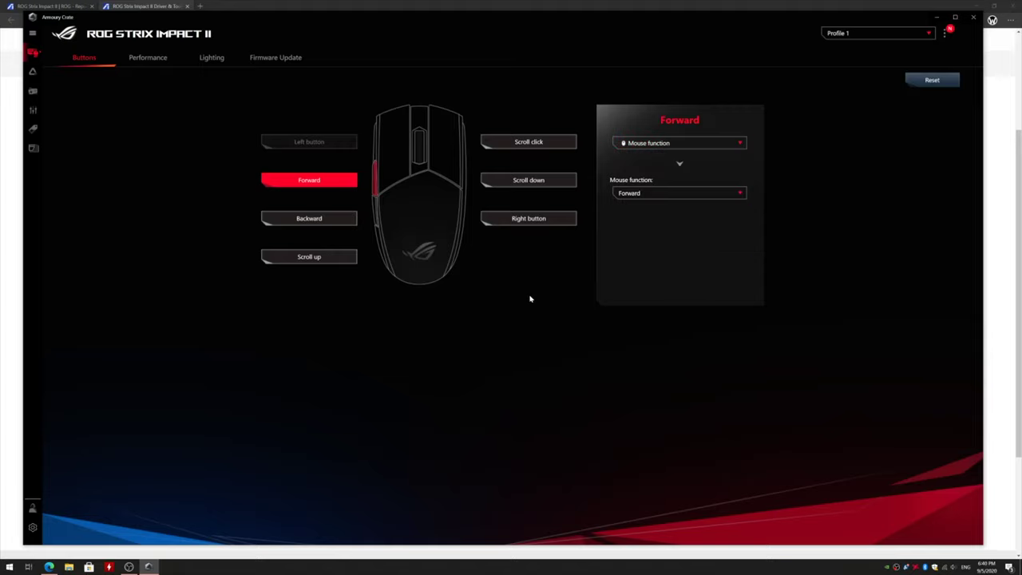
Switch the scroll-up button to Keyboard function, then back to Mouse function Scroll up
click(334, 259)
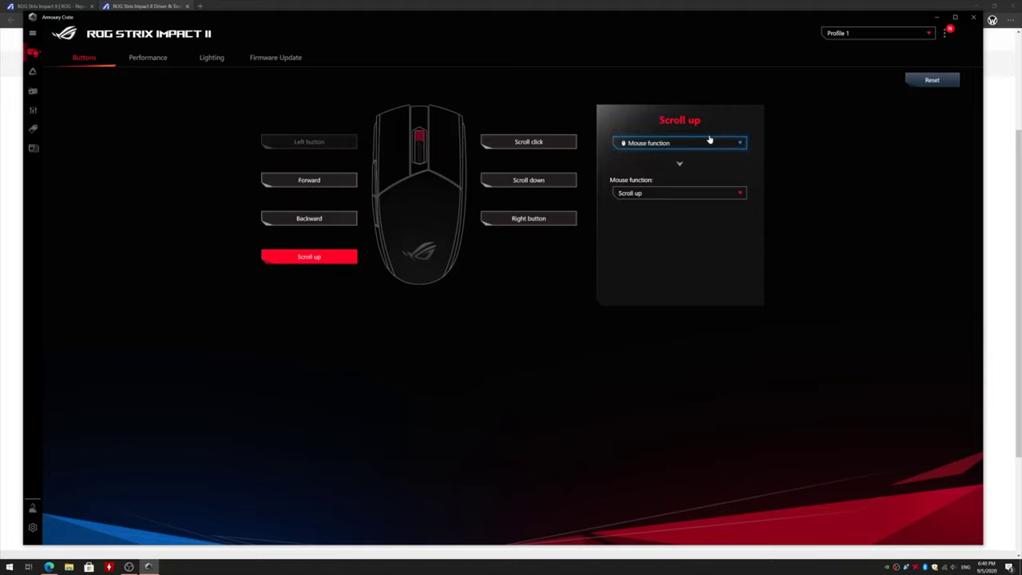
click(709, 141)
click(707, 175)
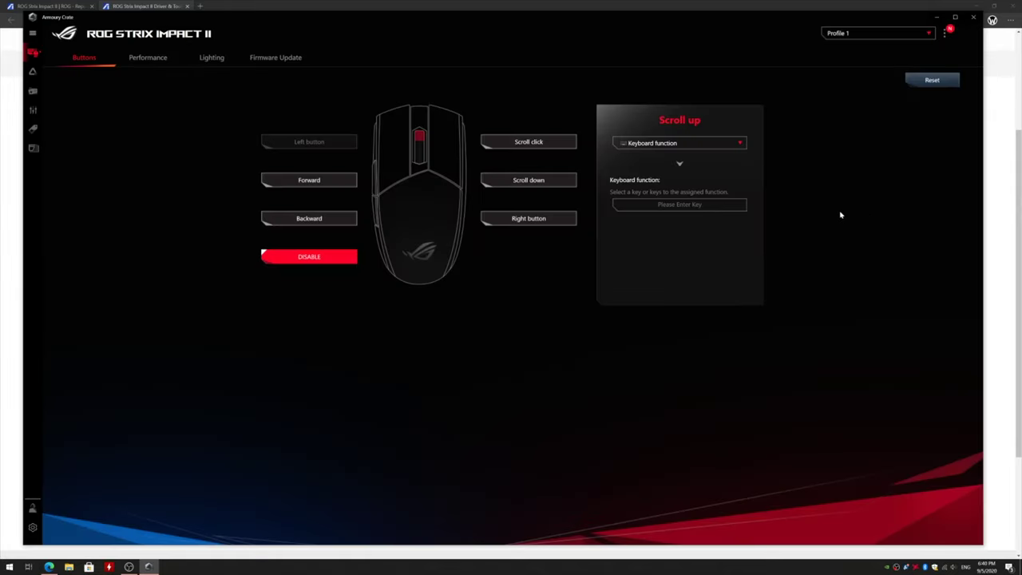
click(687, 151)
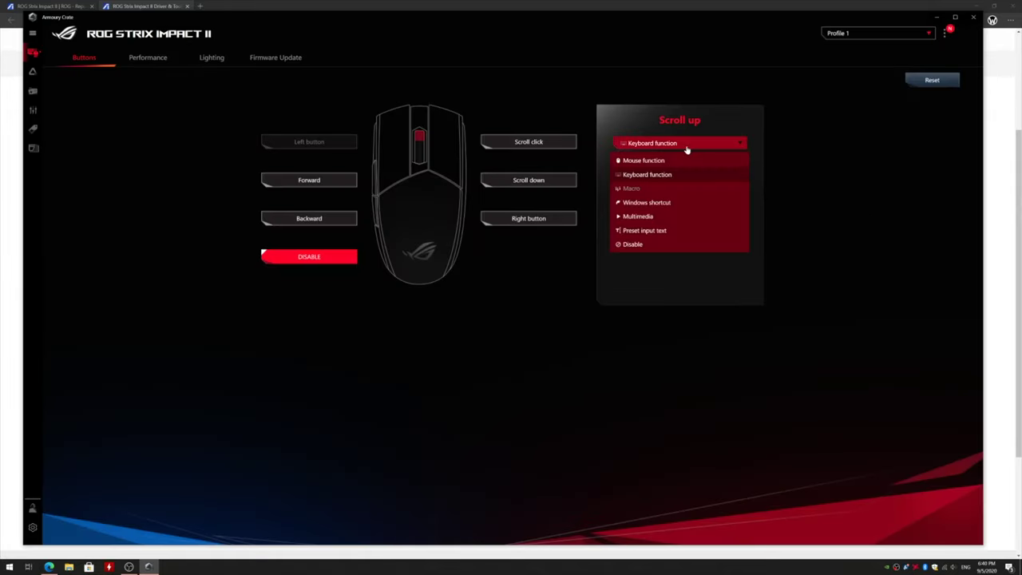
click(684, 153)
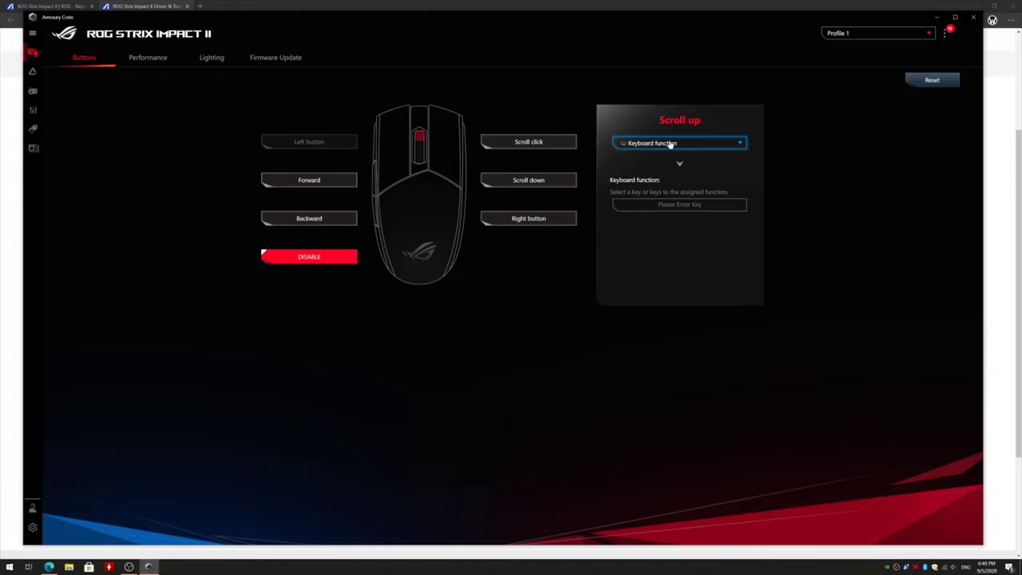
click(670, 143)
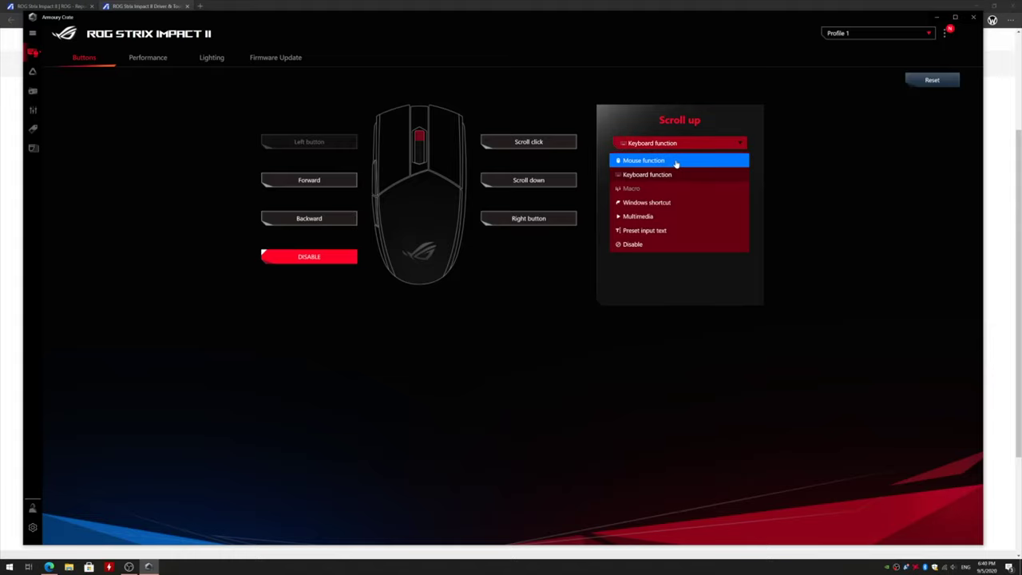
click(681, 163)
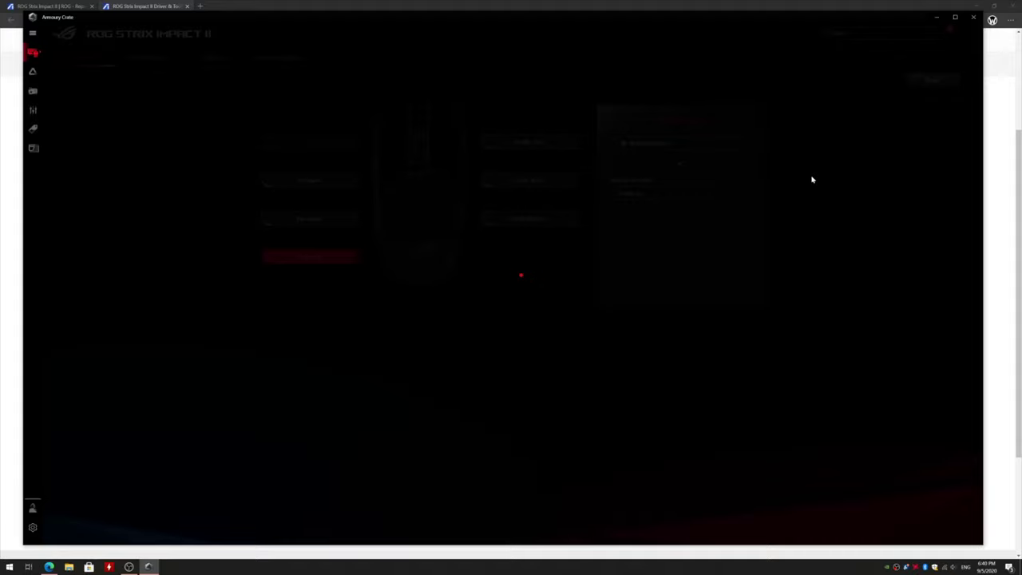
click(738, 195)
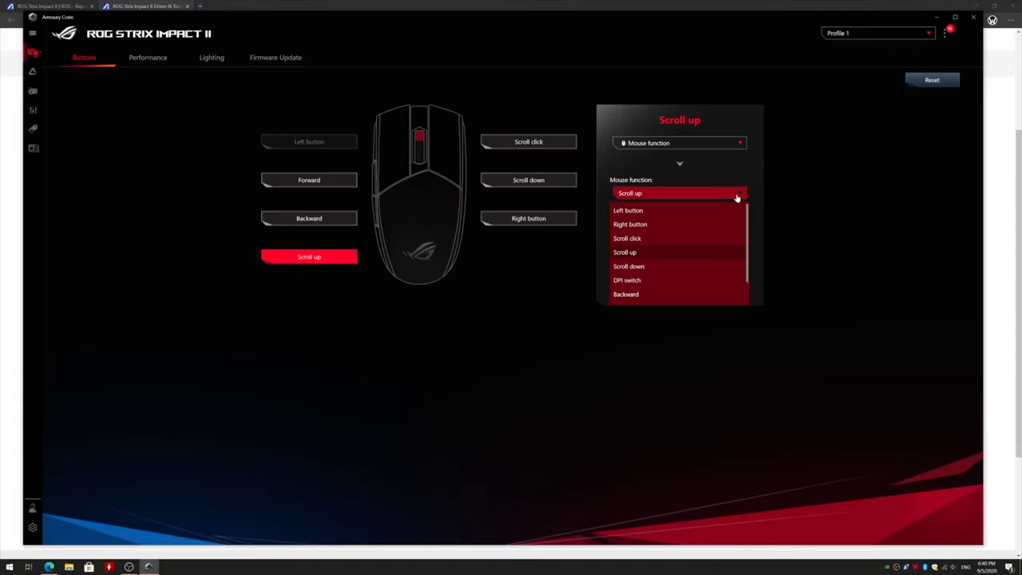
scroll(736, 209, down, 2)
scroll(736, 214, up, 1)
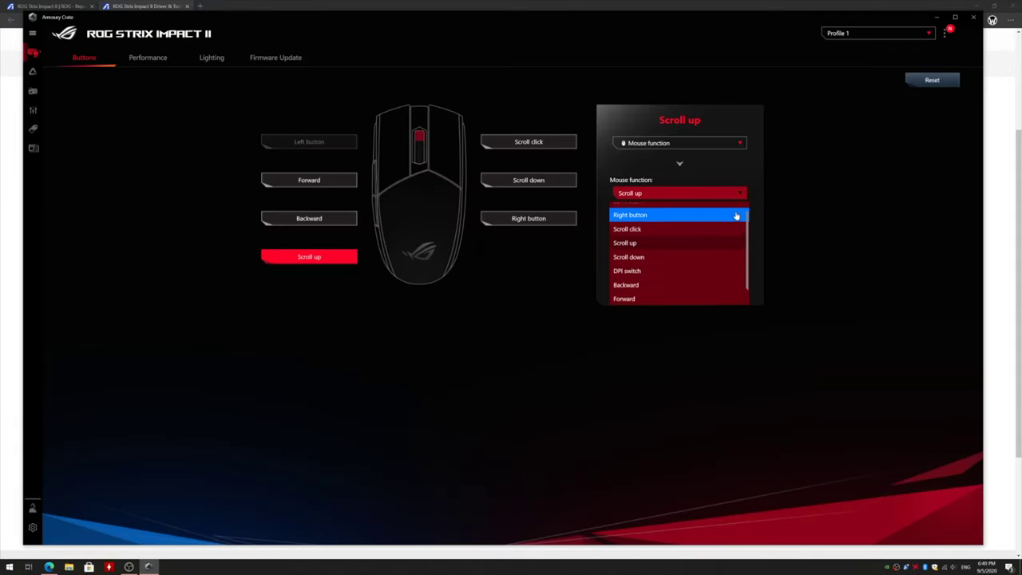
scroll(736, 216, up, 1)
click(739, 146)
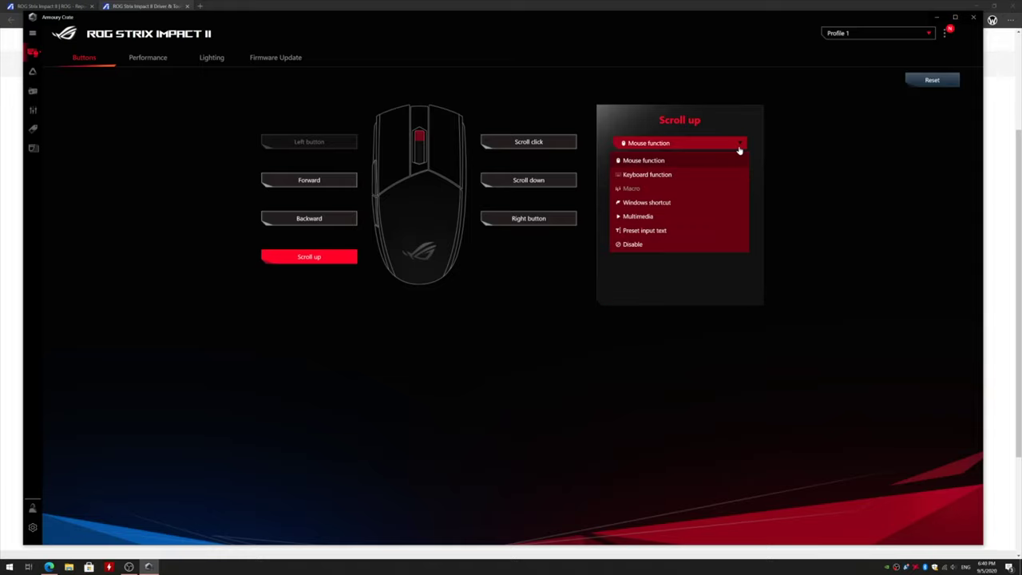
Select the right button and assign it the Windows shortcut Close apps
click(512, 218)
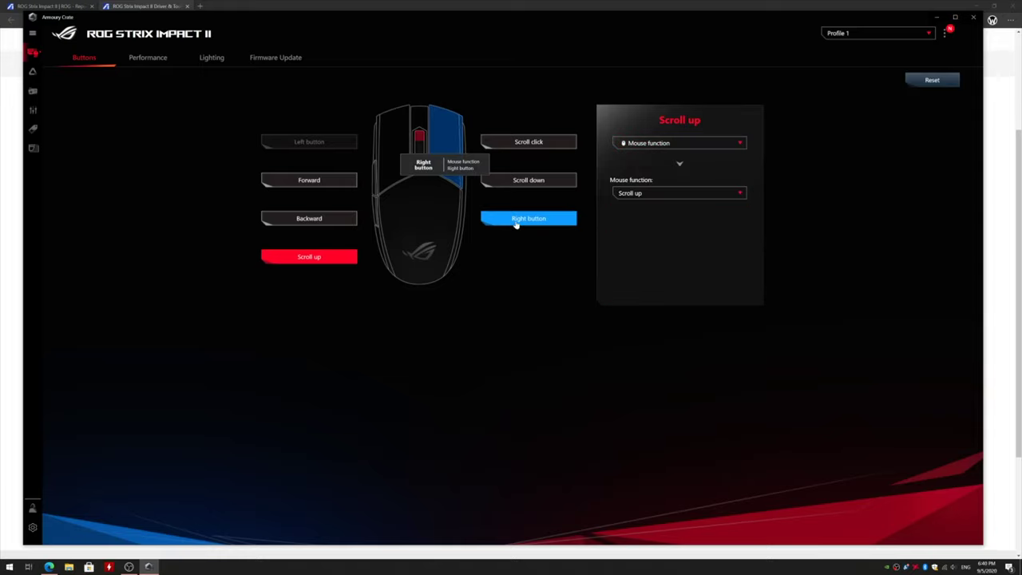
click(650, 194)
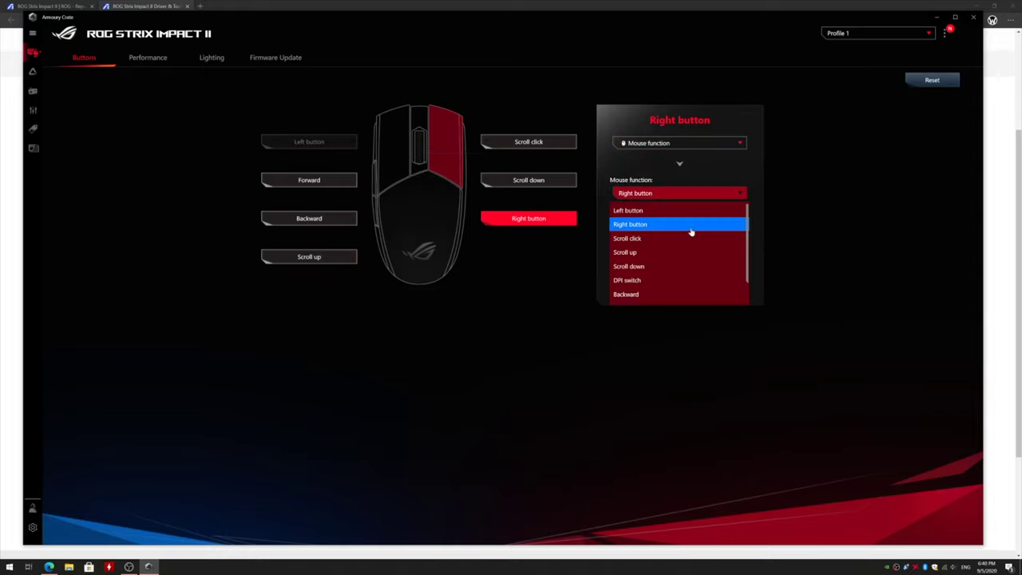
scroll(712, 237, down, 2)
scroll(712, 237, up, 2)
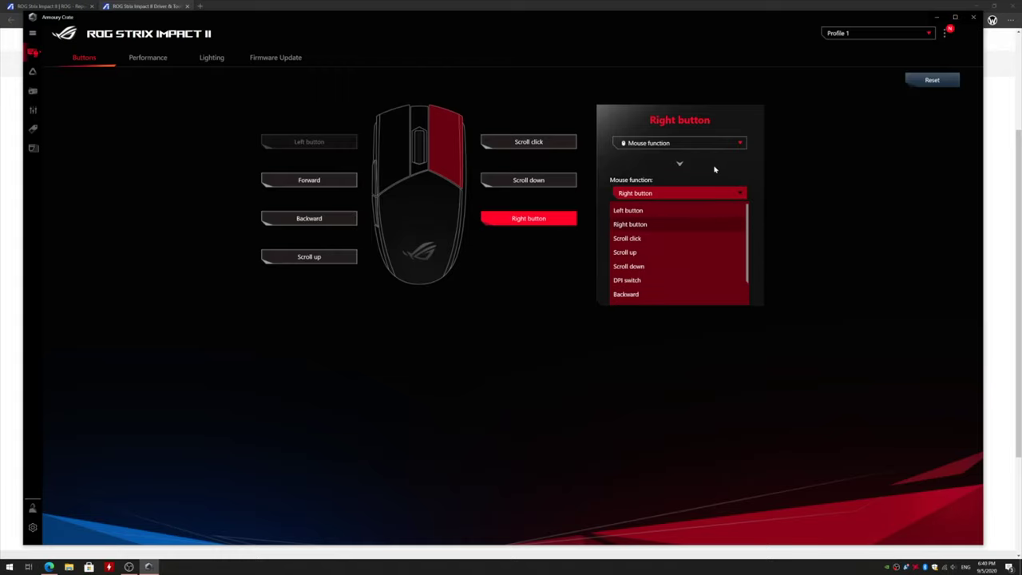
click(718, 152)
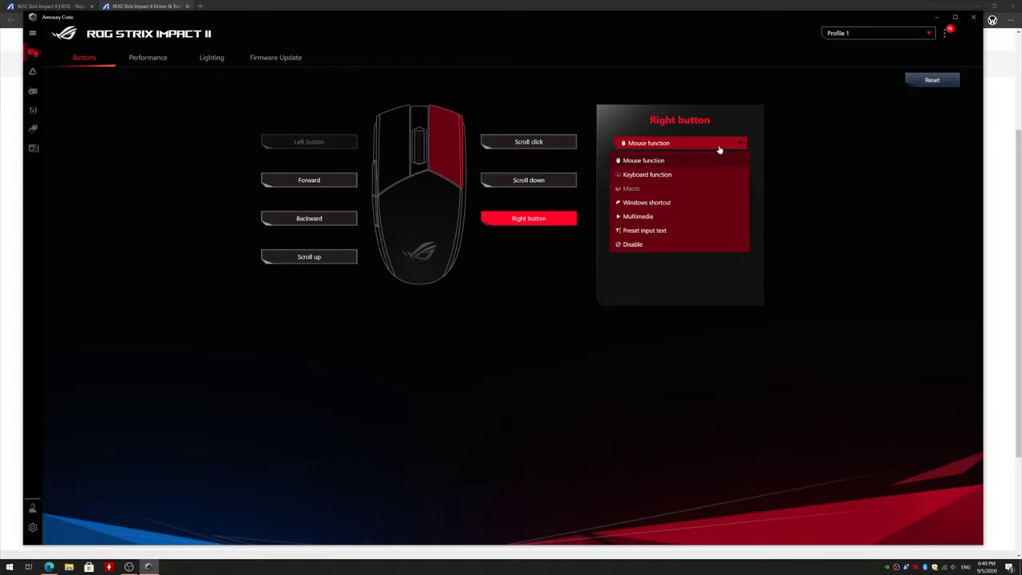
click(711, 205)
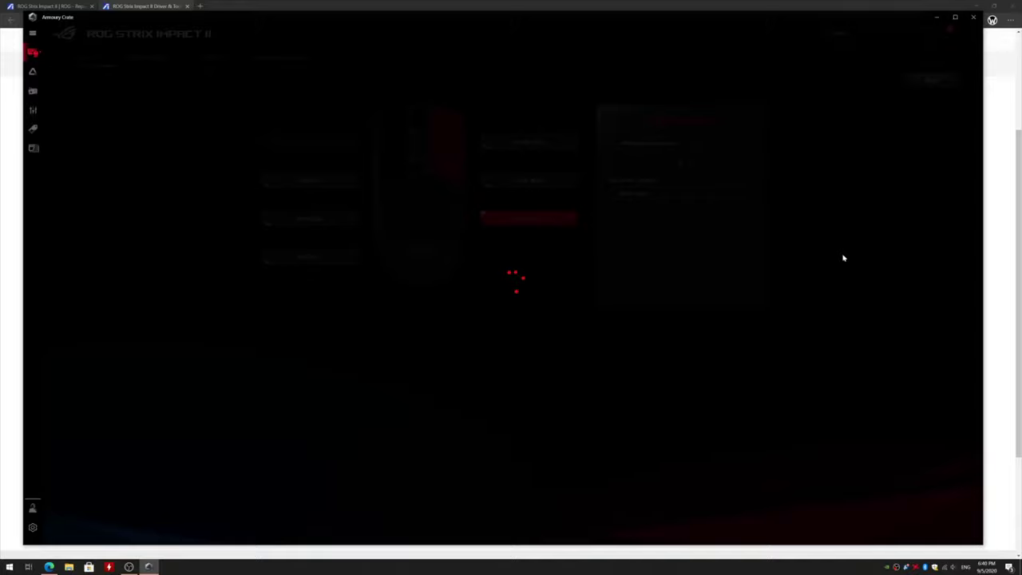
click(737, 197)
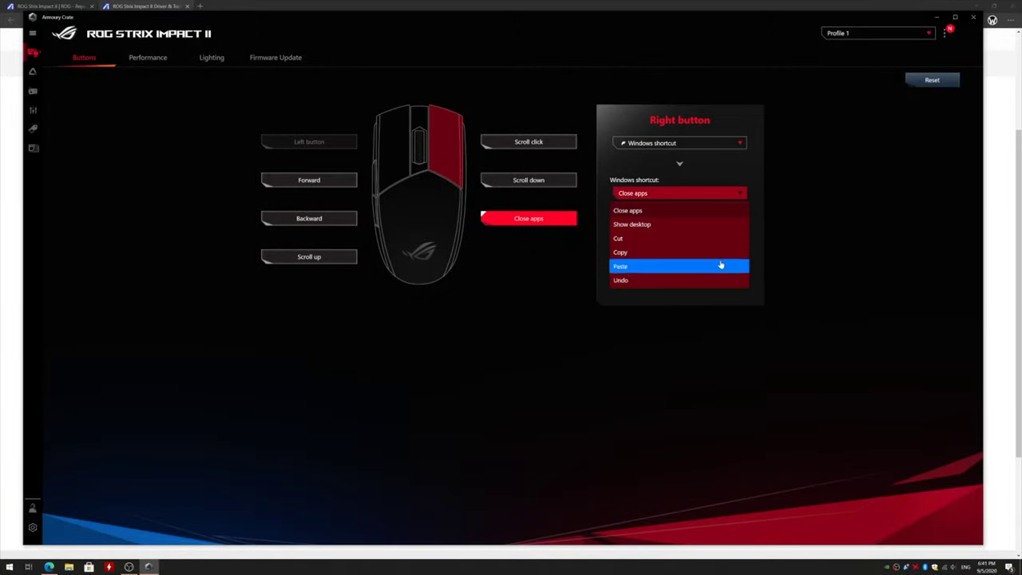
click(799, 258)
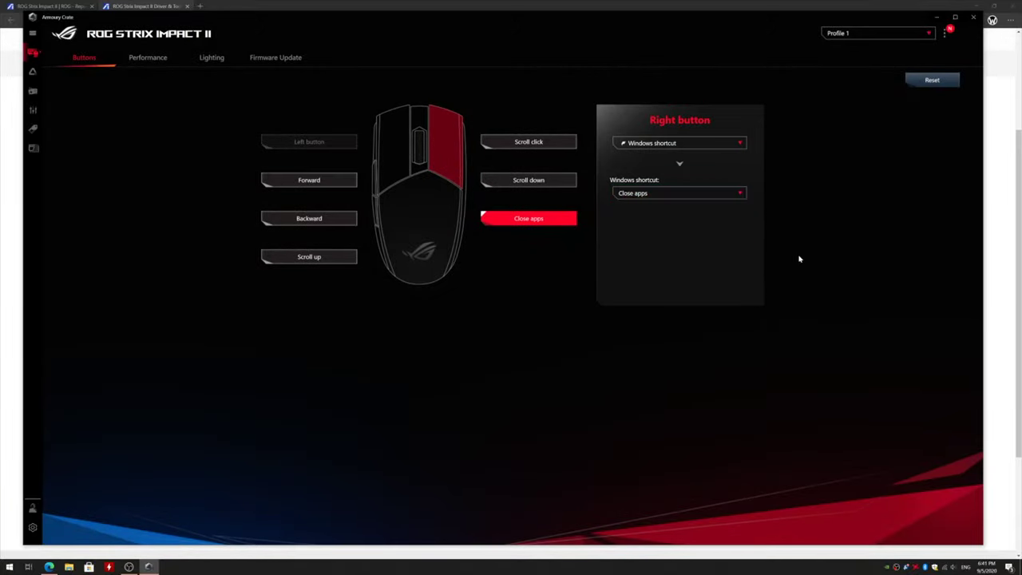
Switch the right button to the Multimedia action Volume up, then to Preset input text
click(734, 152)
click(726, 216)
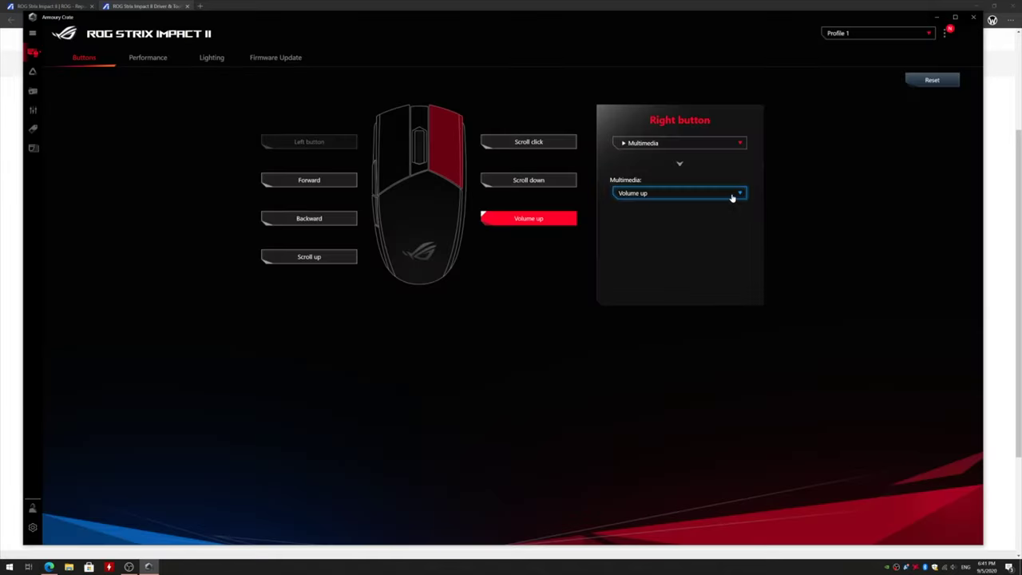
click(732, 197)
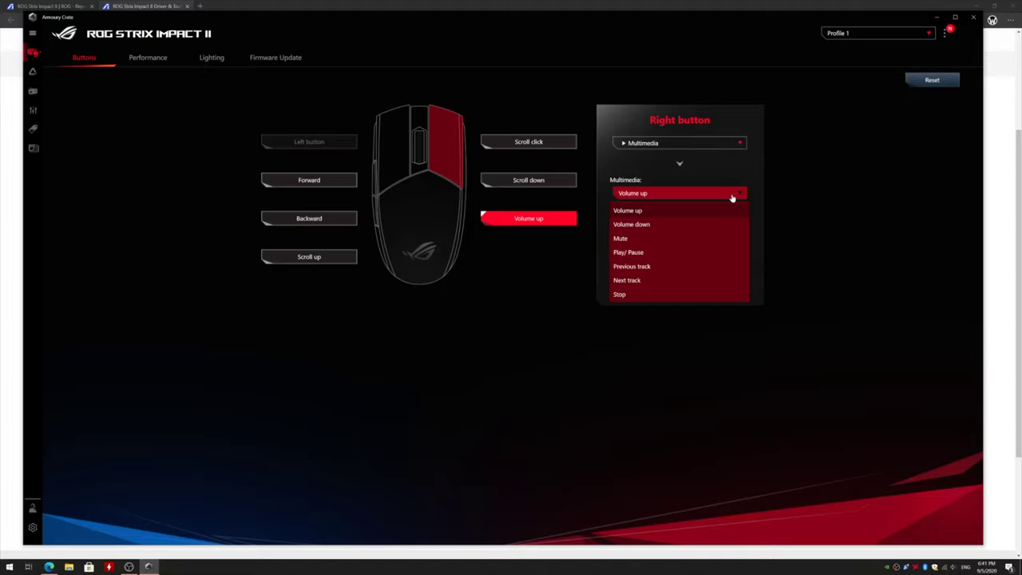
click(732, 197)
click(731, 149)
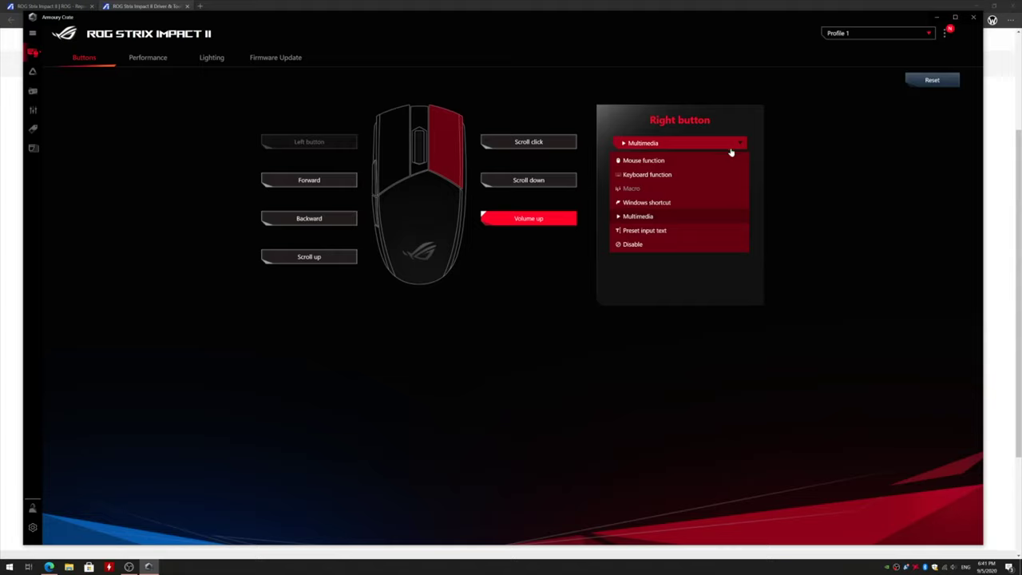
click(722, 232)
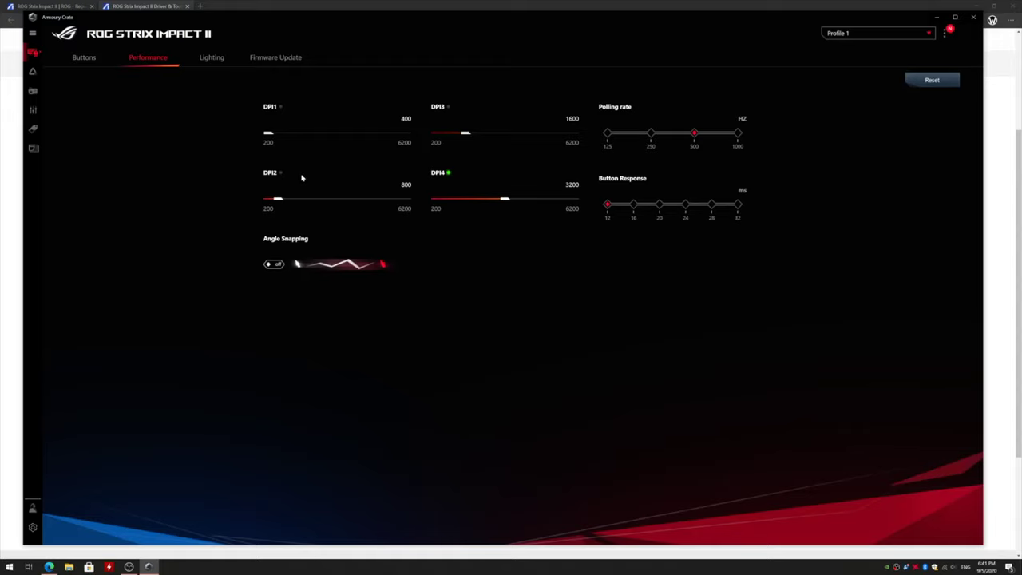
Turn angle snapping on in the Performance settings
click(275, 264)
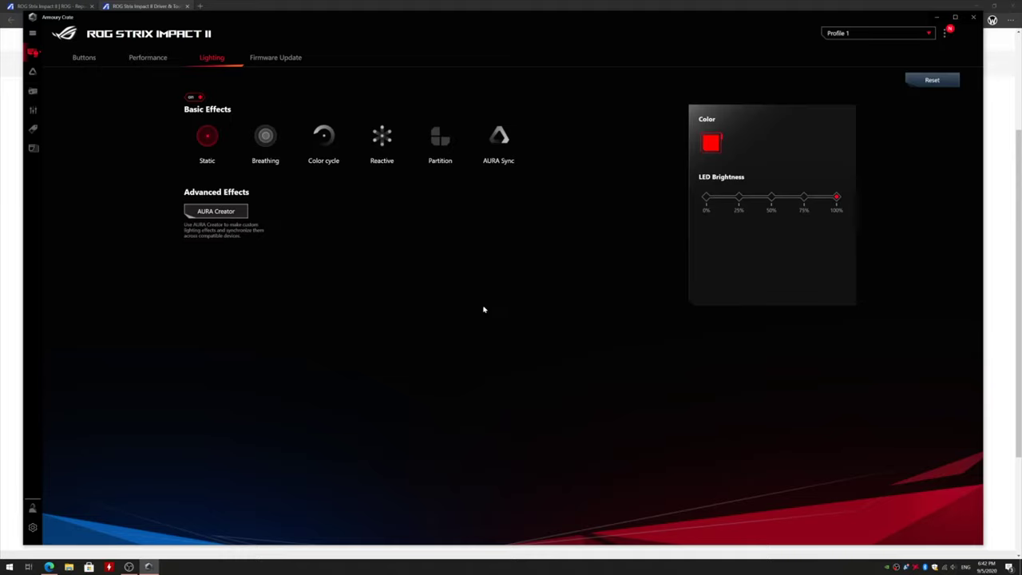
Un-sync the mouse from Aura Sync, give it Color cycle lighting, and view firmware 1.00.08
click(381, 147)
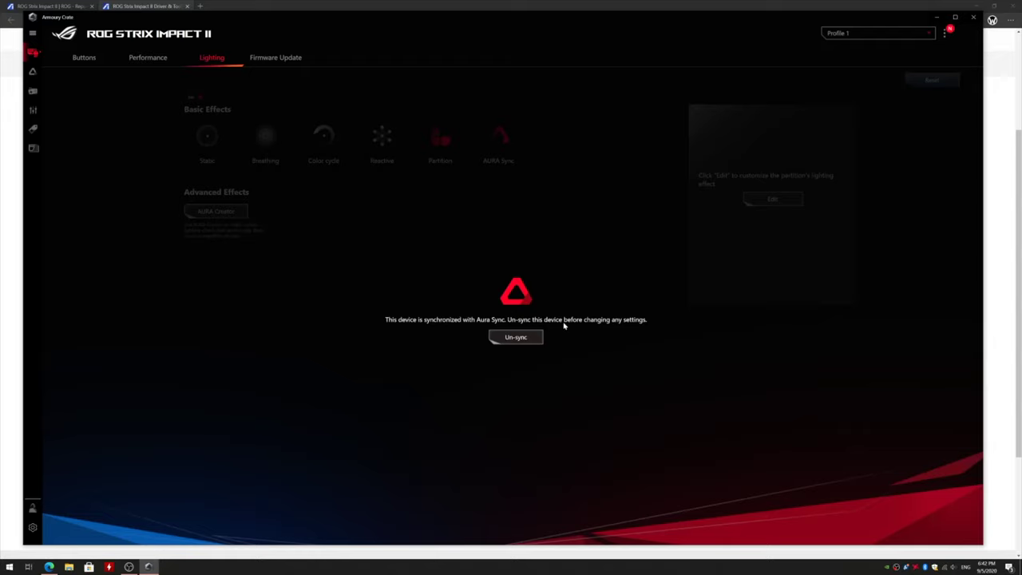
click(498, 336)
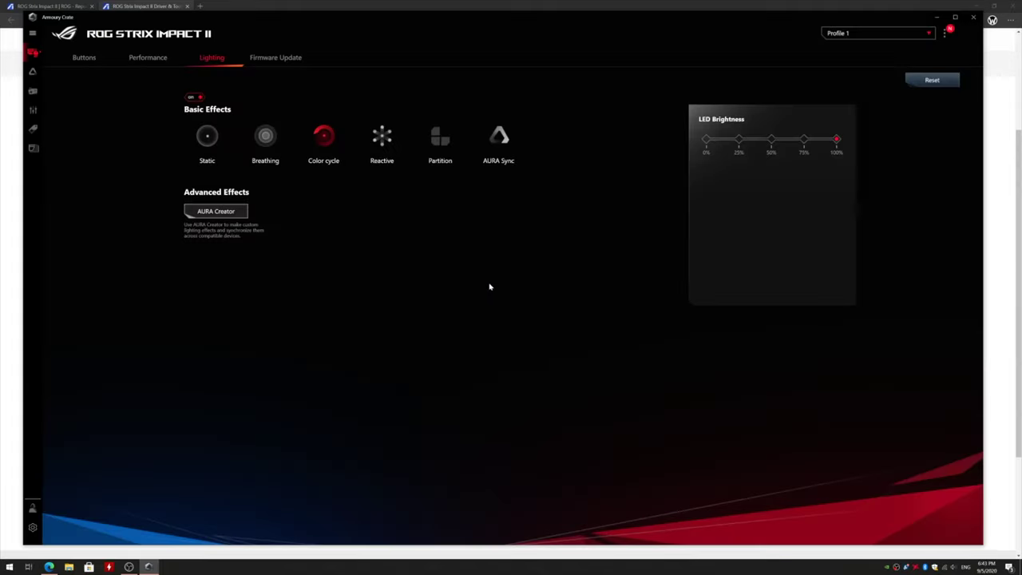
click(276, 58)
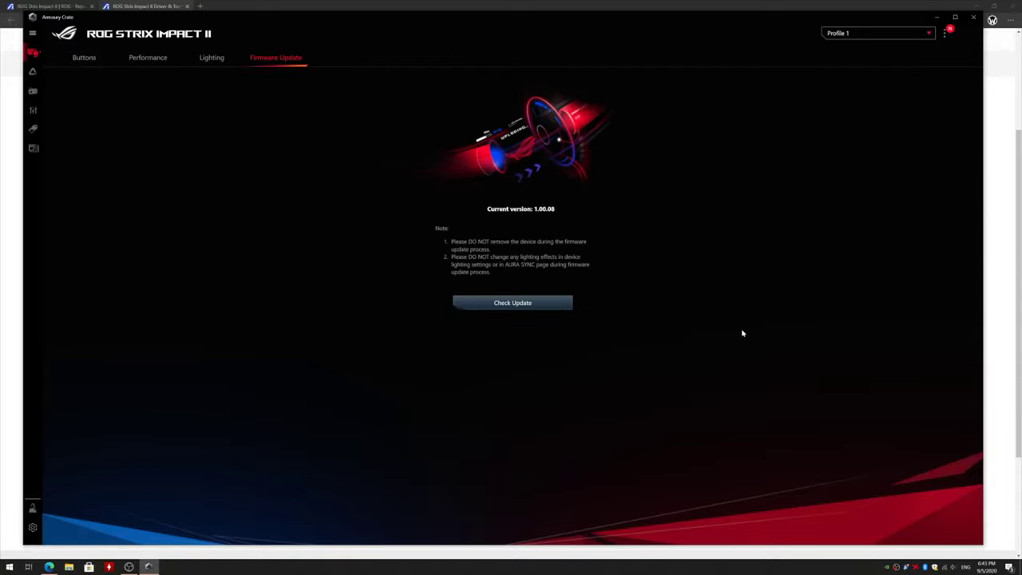
Install mouse firmware 1.00.16 through Update Center, then bring up the Device list
click(535, 306)
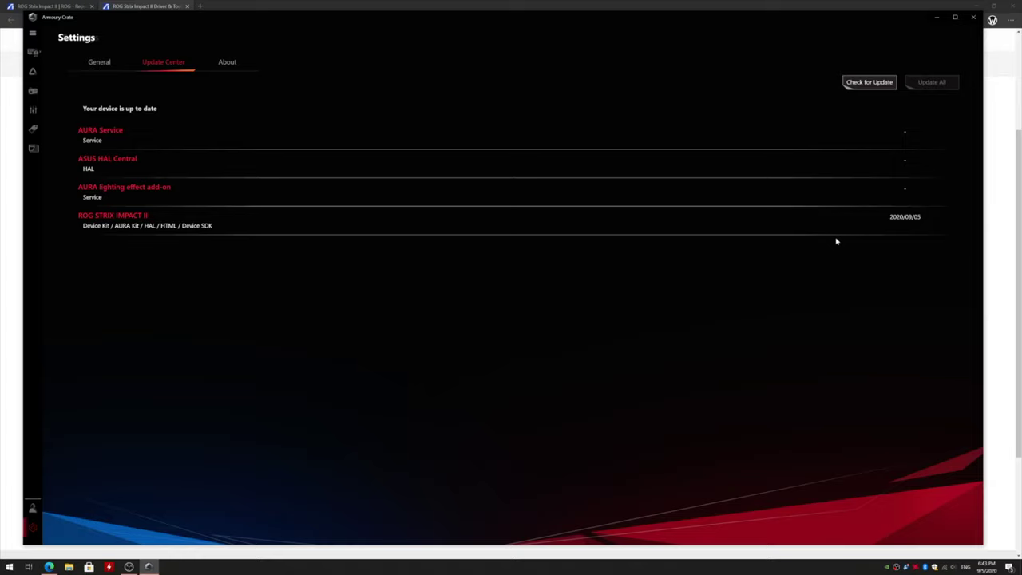
click(868, 86)
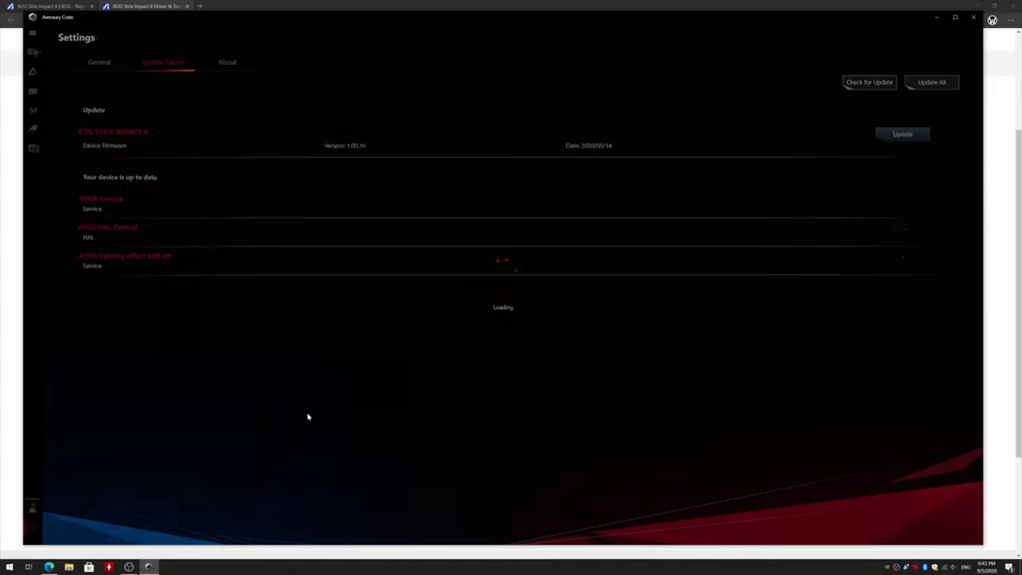
click(499, 339)
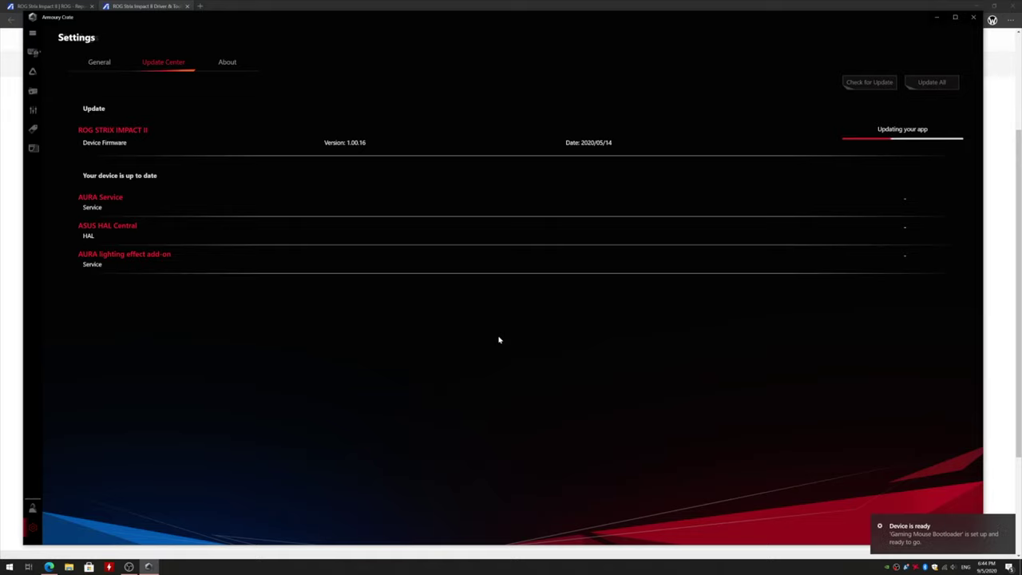
click(31, 33)
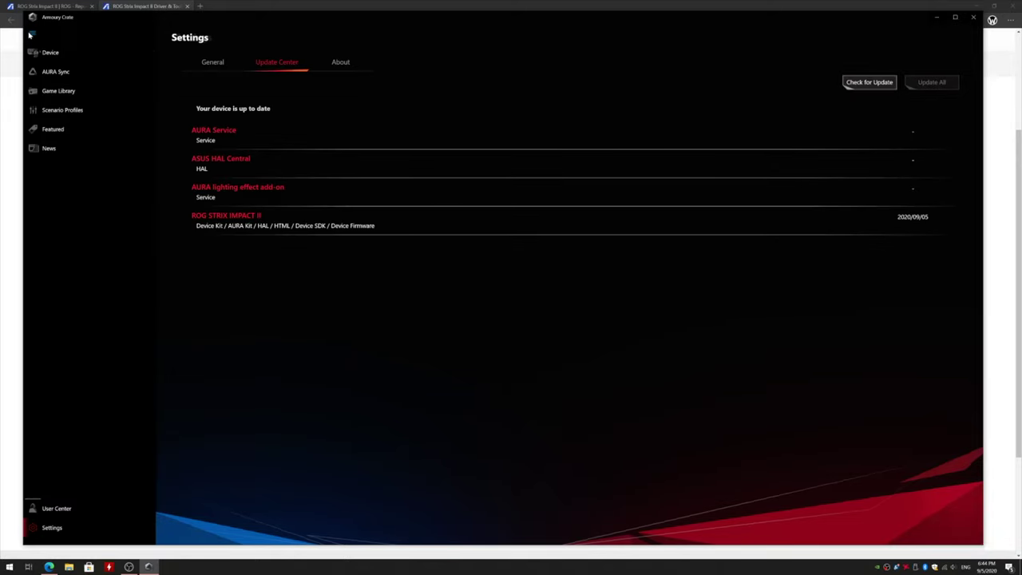
click(55, 55)
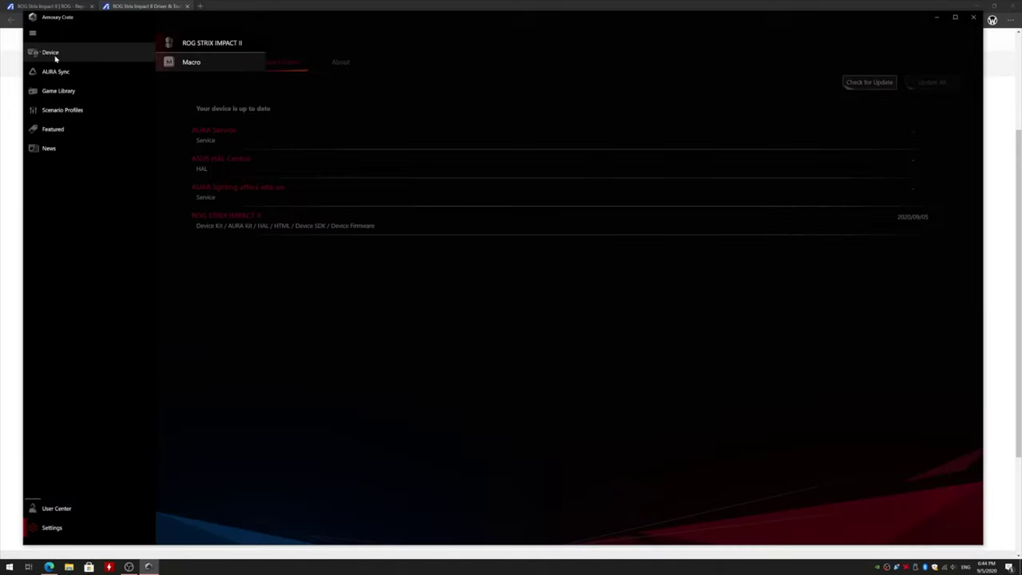
Open the ROG STRIX IMPACT II page, start then cancel syncing all profiles, and review profiles
click(221, 43)
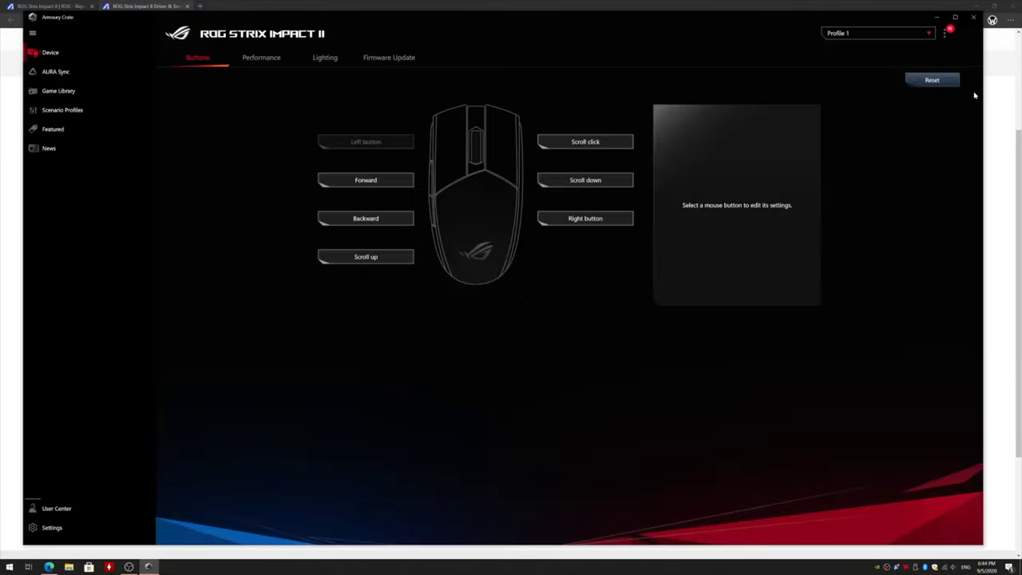
click(945, 33)
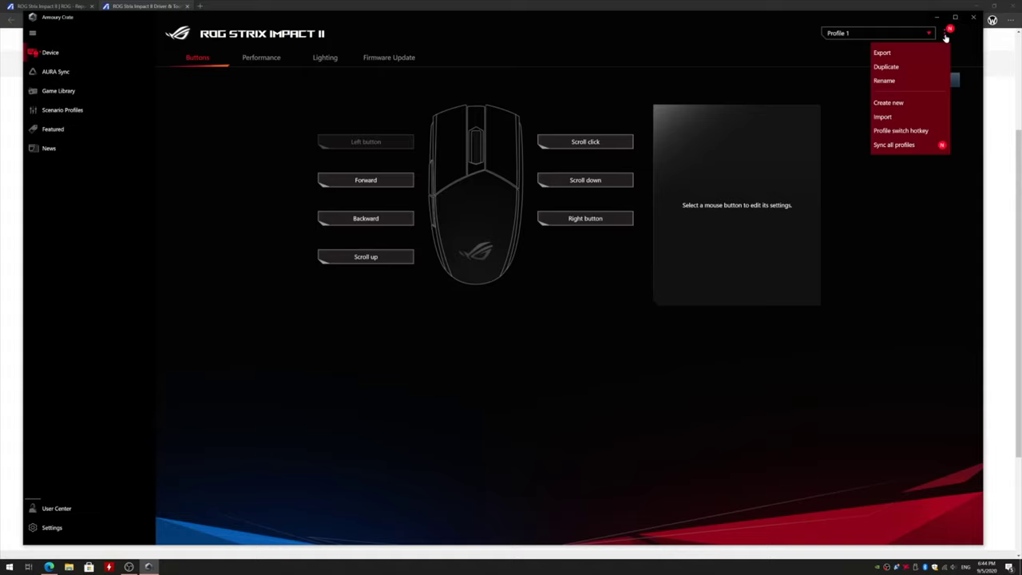
click(918, 144)
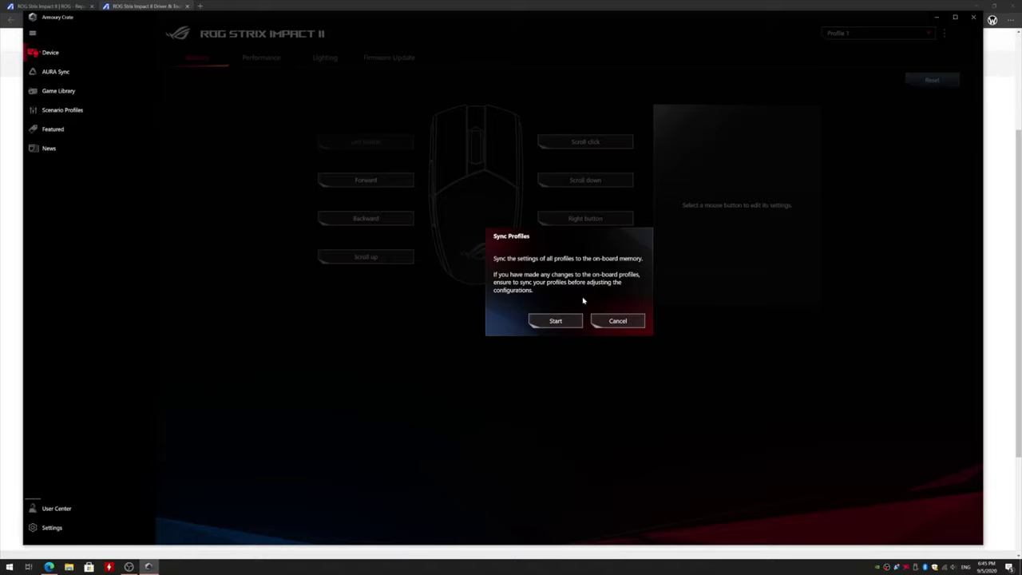
click(629, 322)
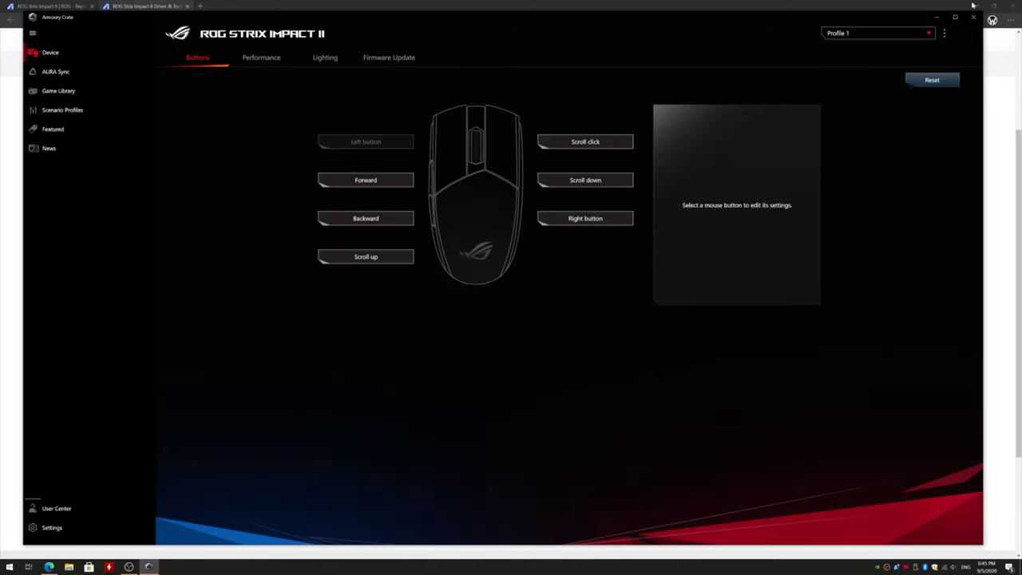
click(931, 36)
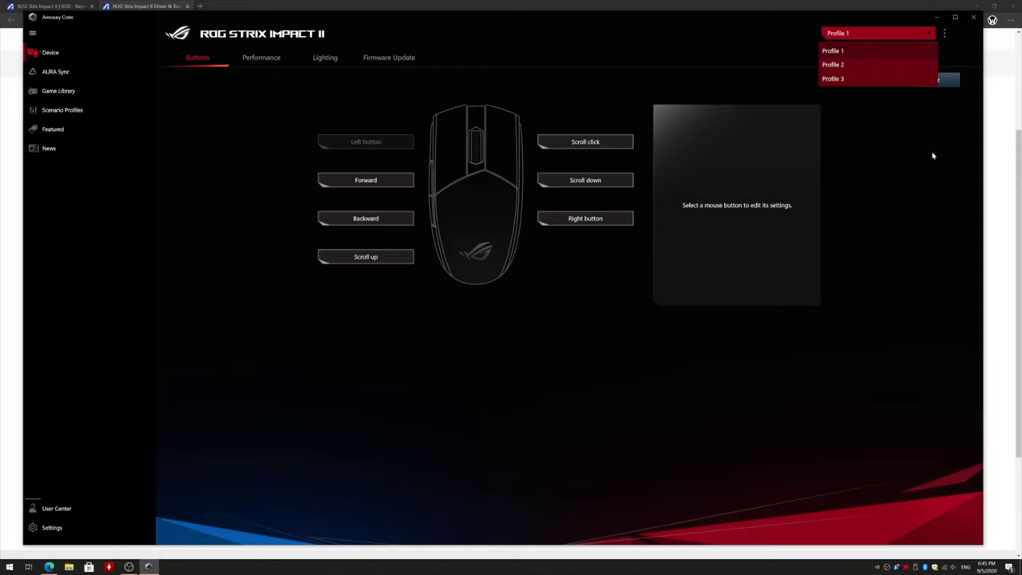
click(944, 34)
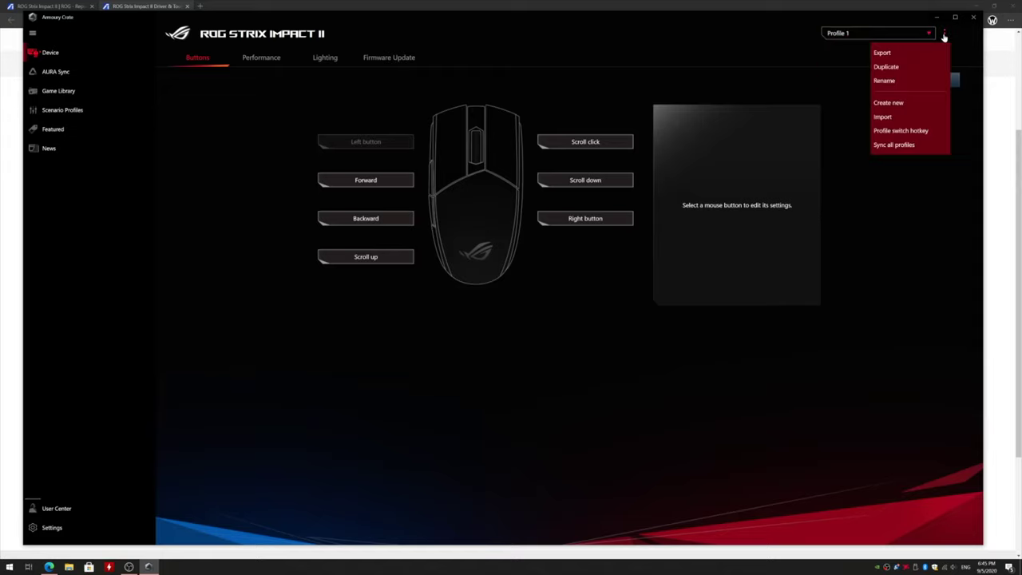
click(910, 196)
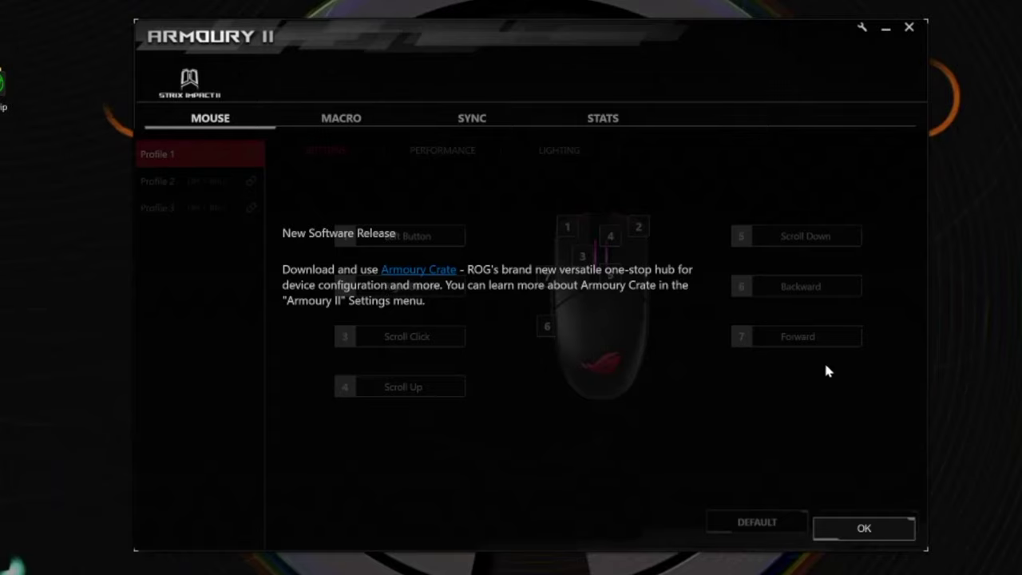
Dismiss the release notice, tour macro, sync and statistics pages, and check versions 3.00.44/1.00.16
click(855, 530)
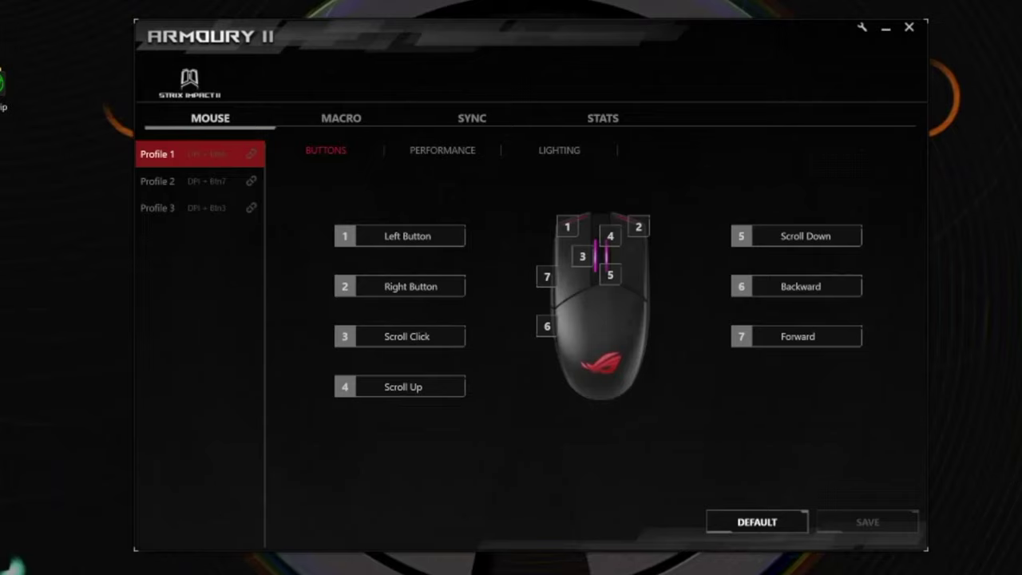
click(325, 122)
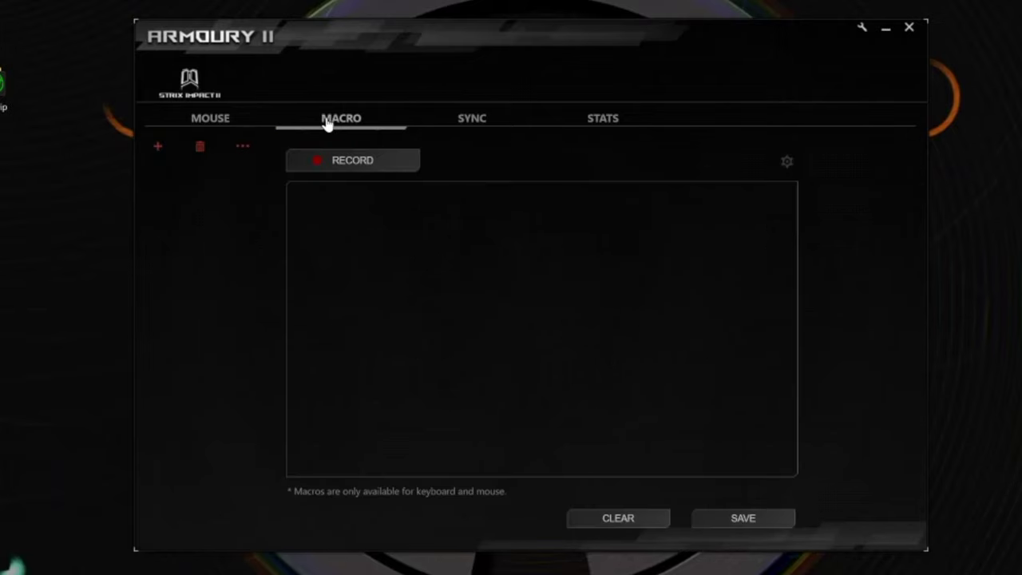
click(466, 123)
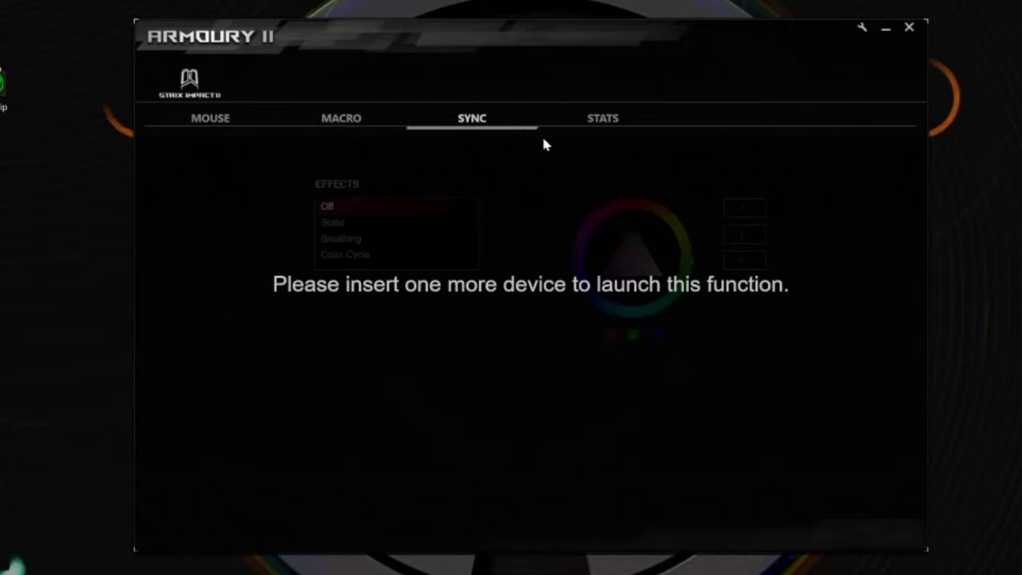
click(584, 127)
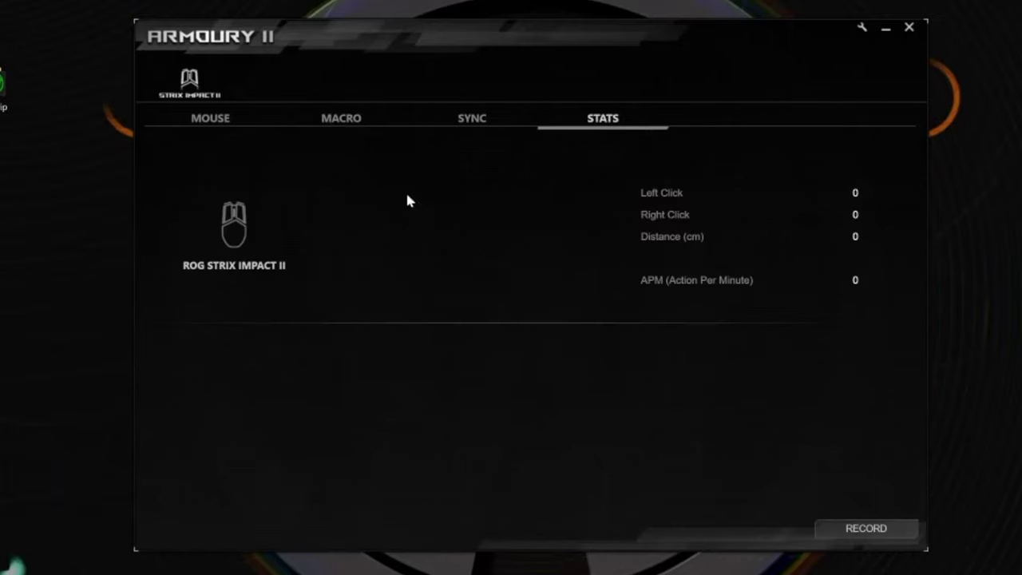
click(220, 127)
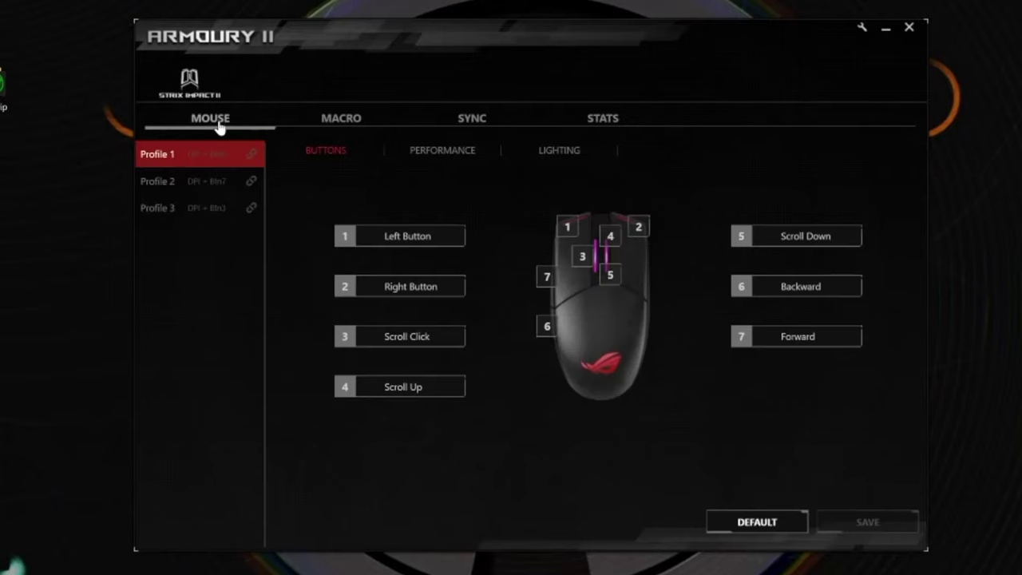
click(861, 32)
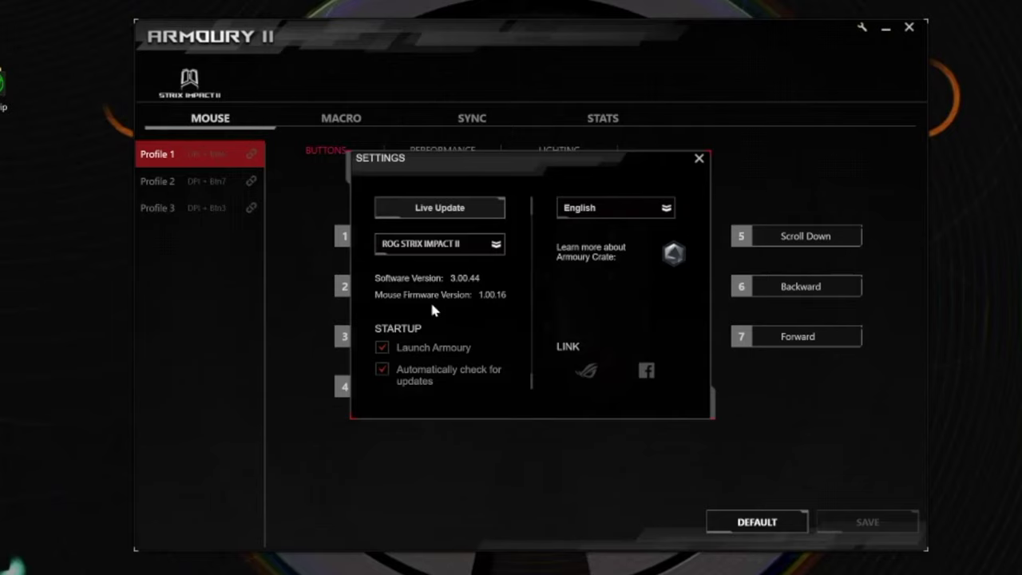
click(695, 159)
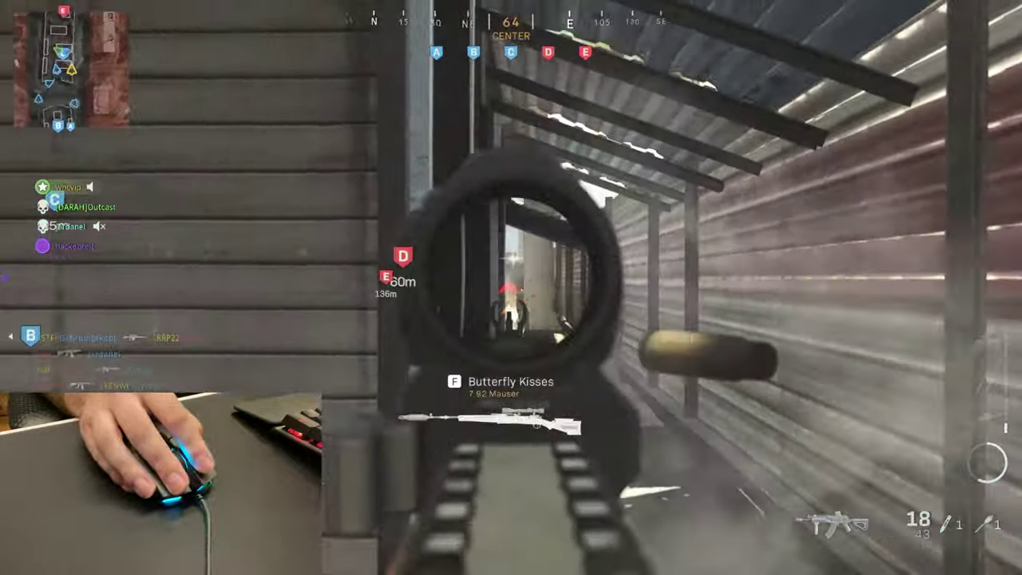
Reload, switch to the CR-56 AMAX, fire at an enemy and push through the gate
key(r)
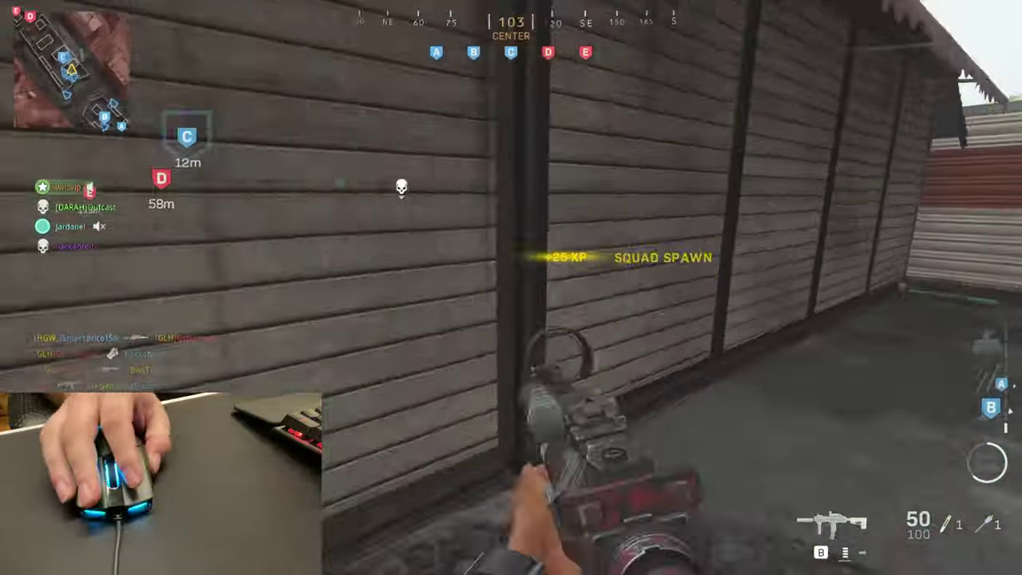
key(1)
click(510, 288)
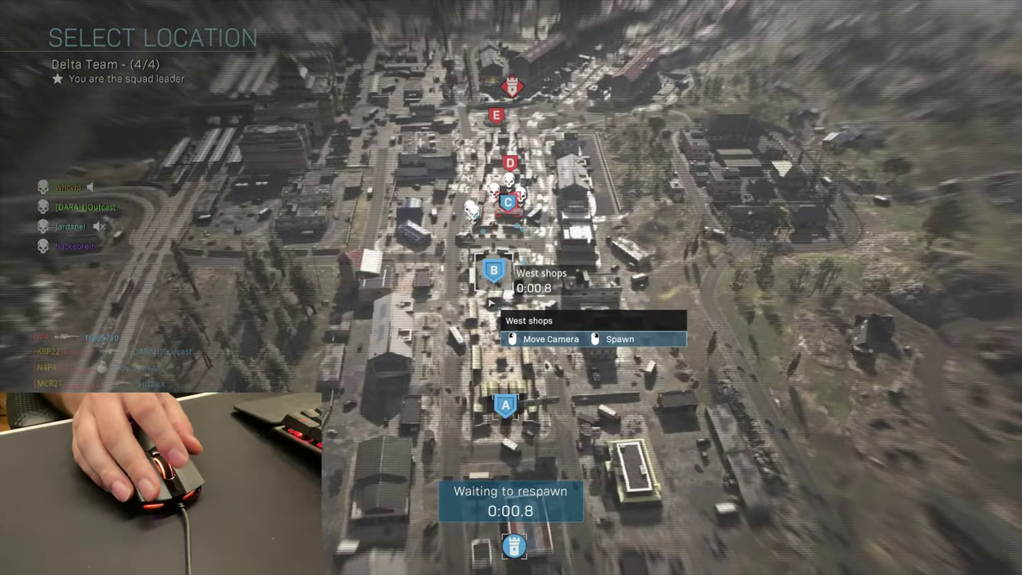
key(w)
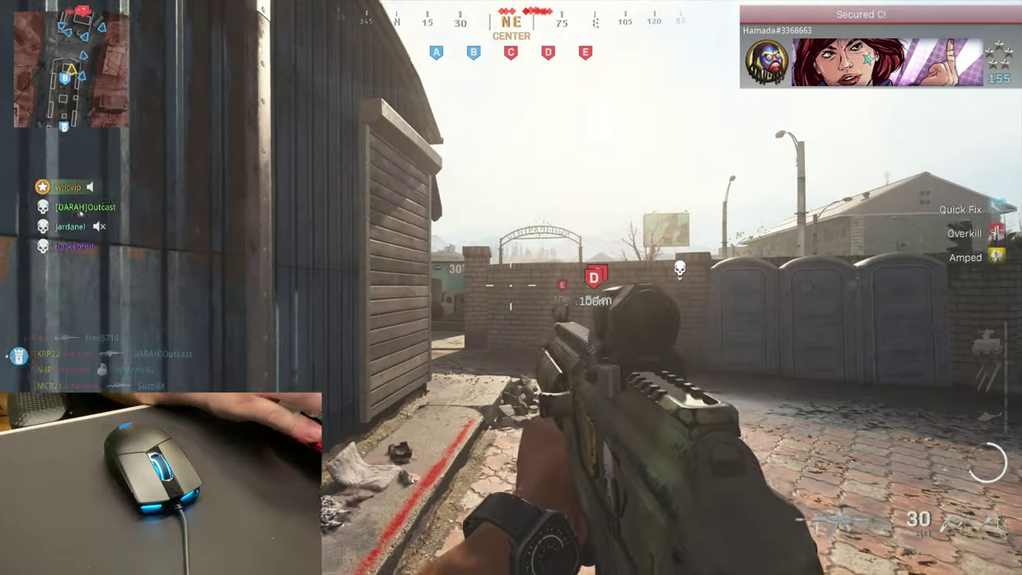
key(2)
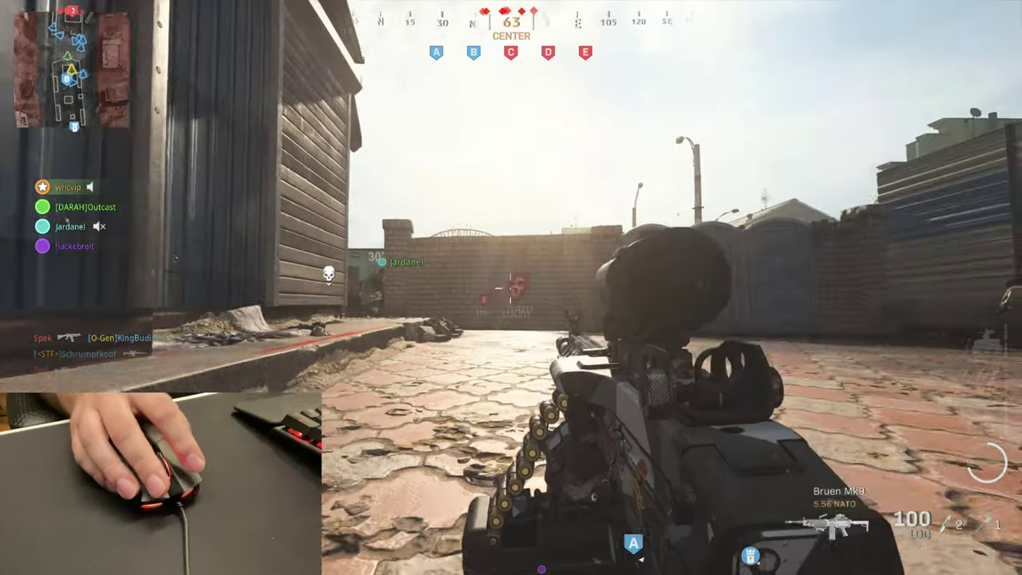
key(w)
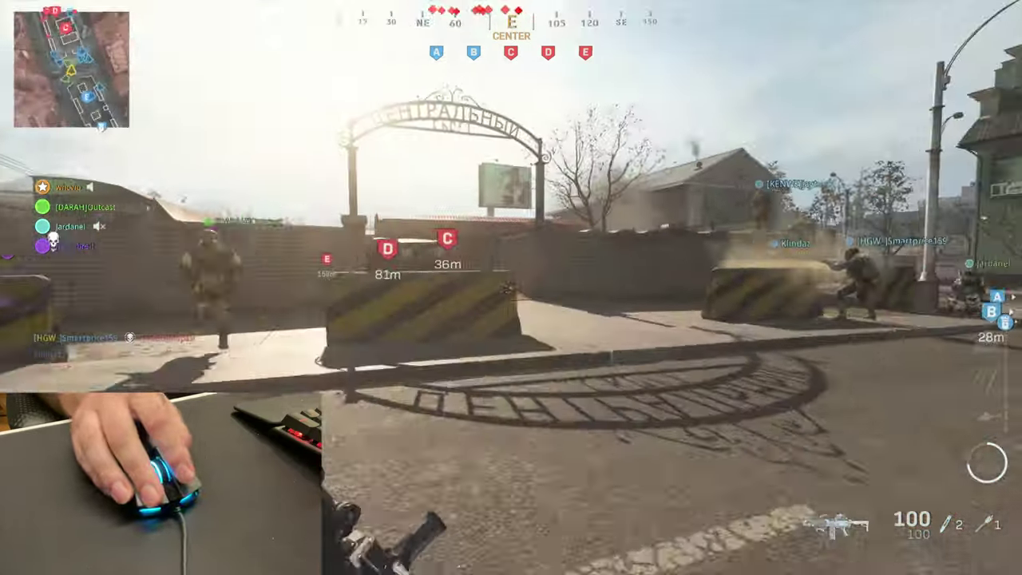
right_click(511, 287)
right_click(511, 288)
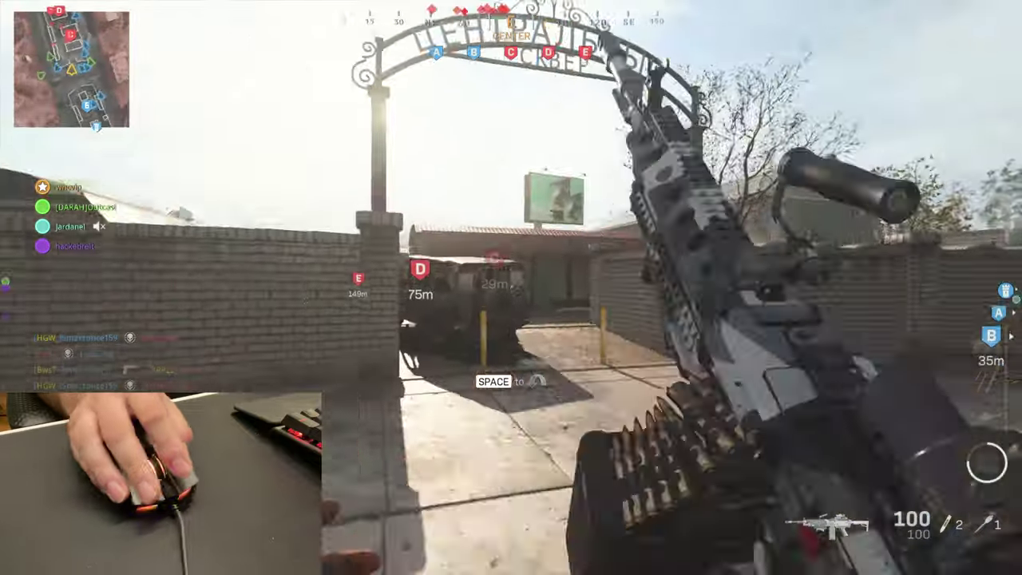
Advance down the street to the arch and along the brick wall, shooting an enemy
key(w)
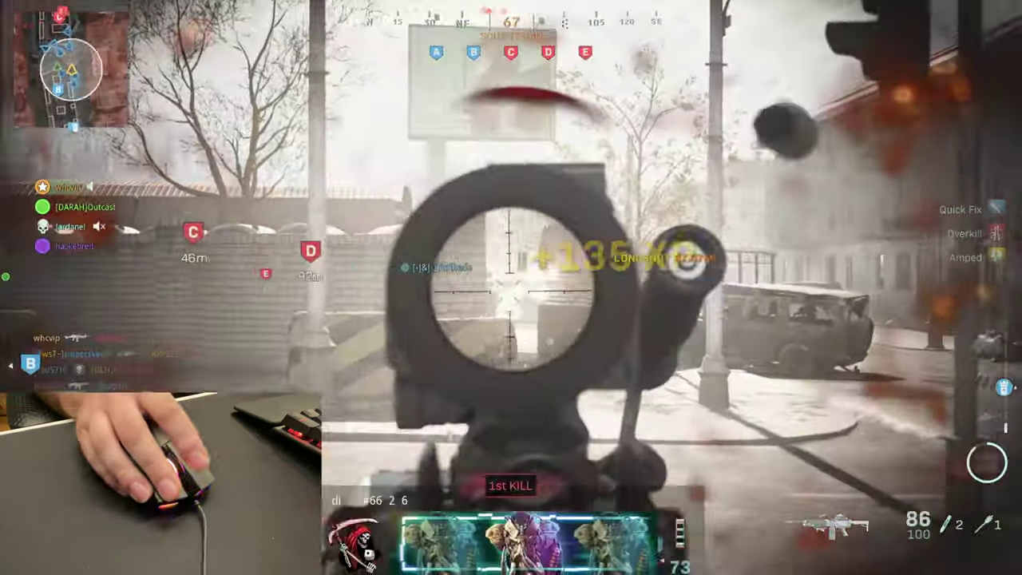
key(w)
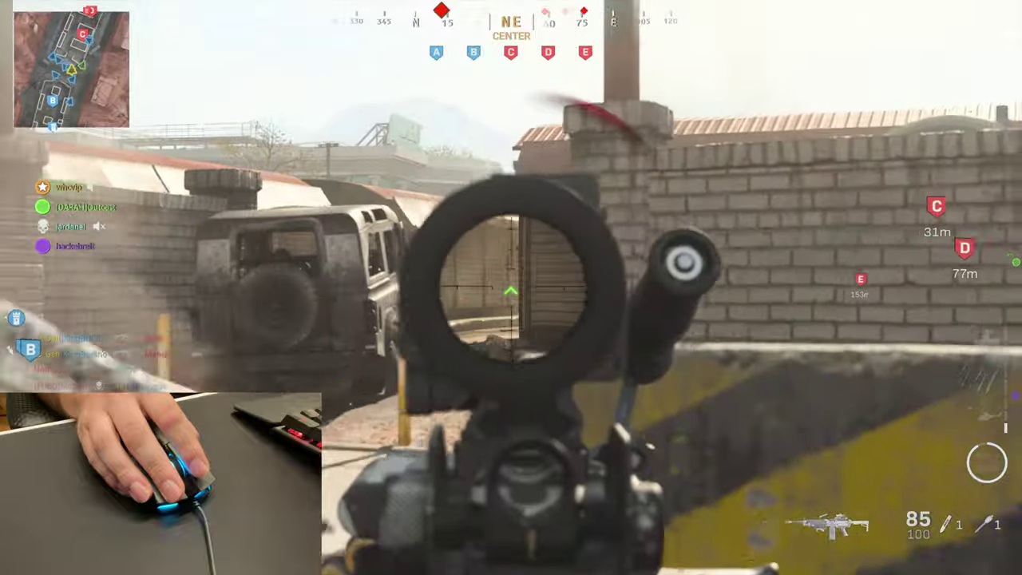
key(a)
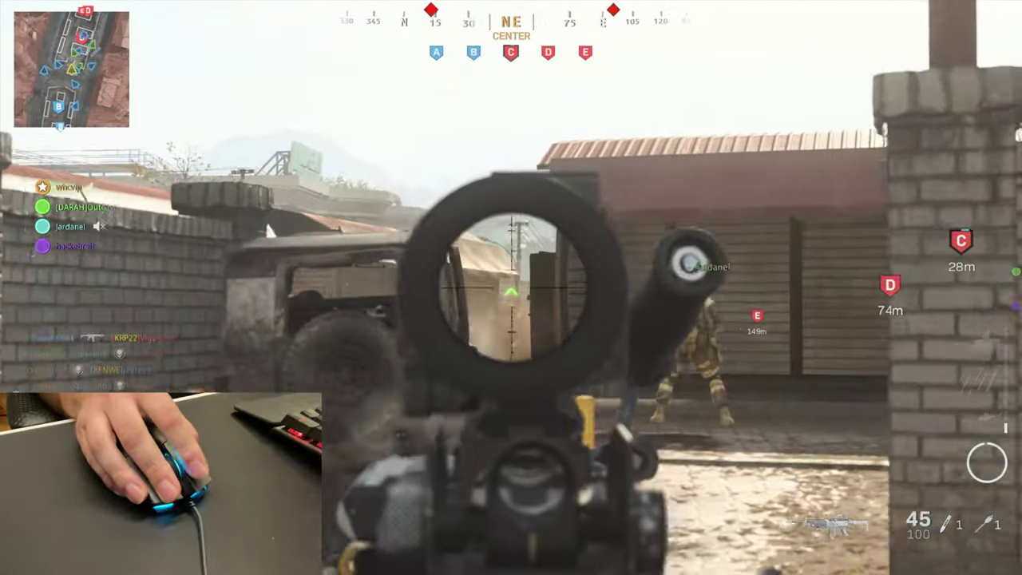
key(w)
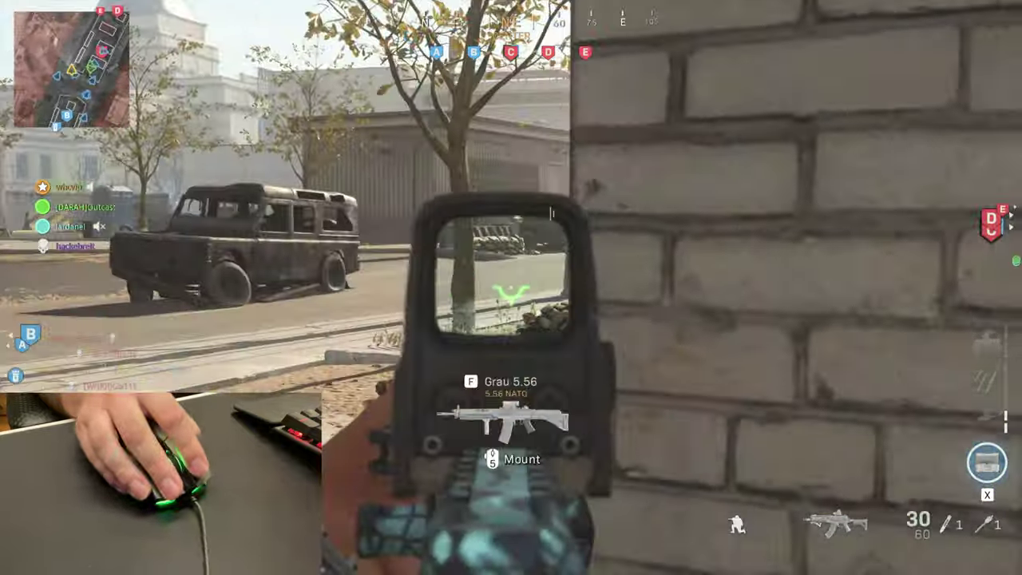
click(511, 287)
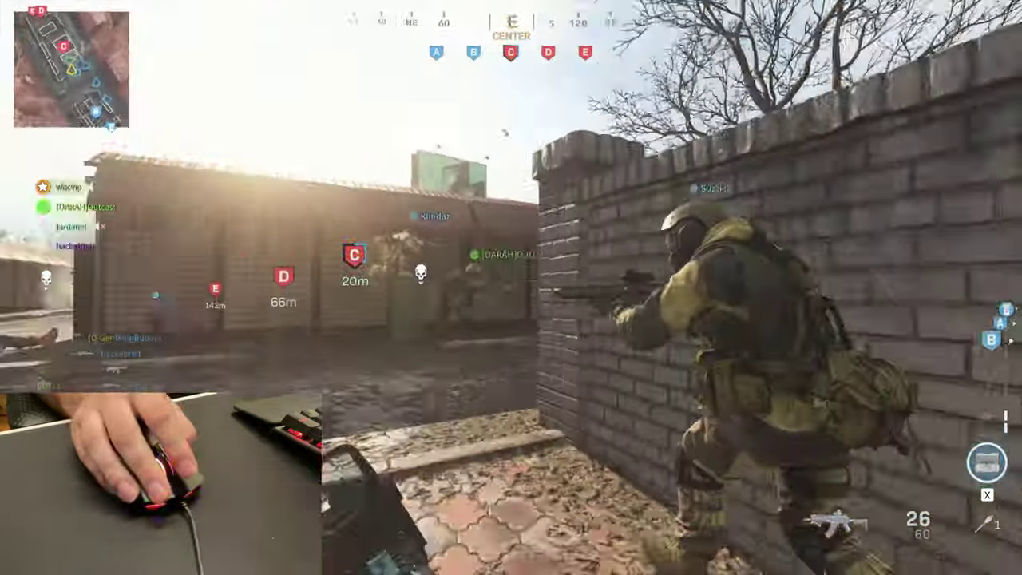
key(w)
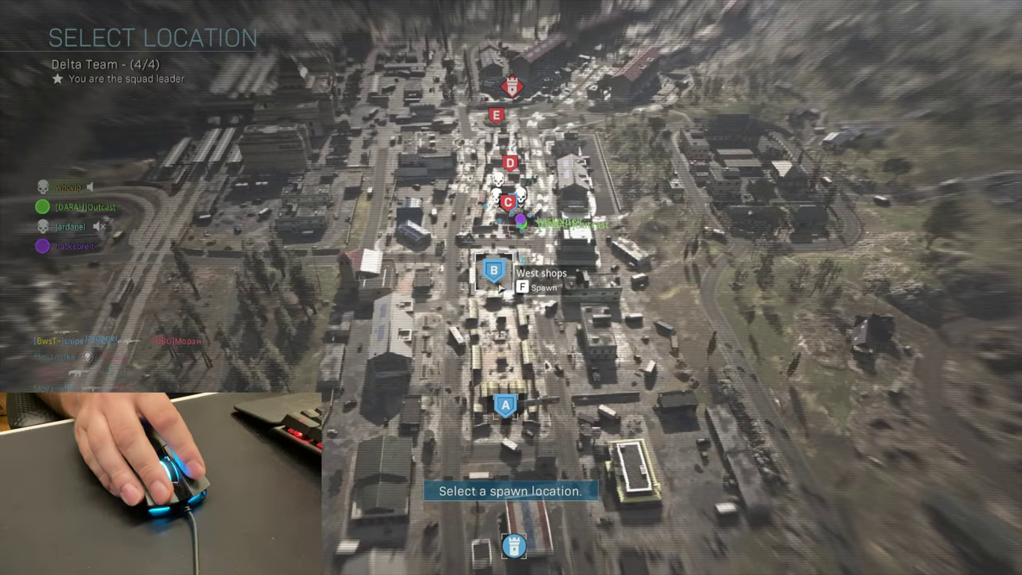
Respawn at the chosen location and push toward objective C around the brick wall
key(f)
key(w)
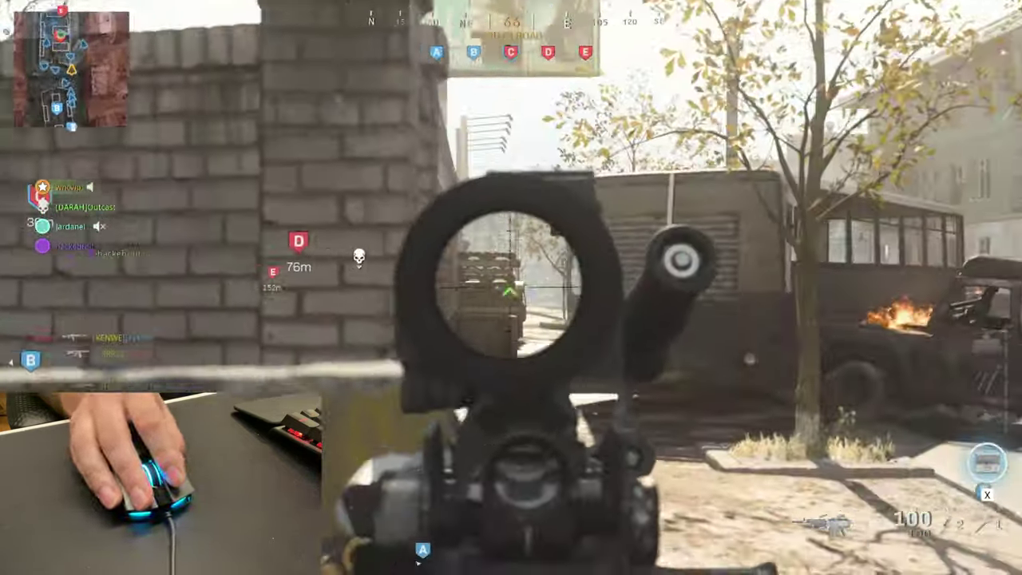
key(w)
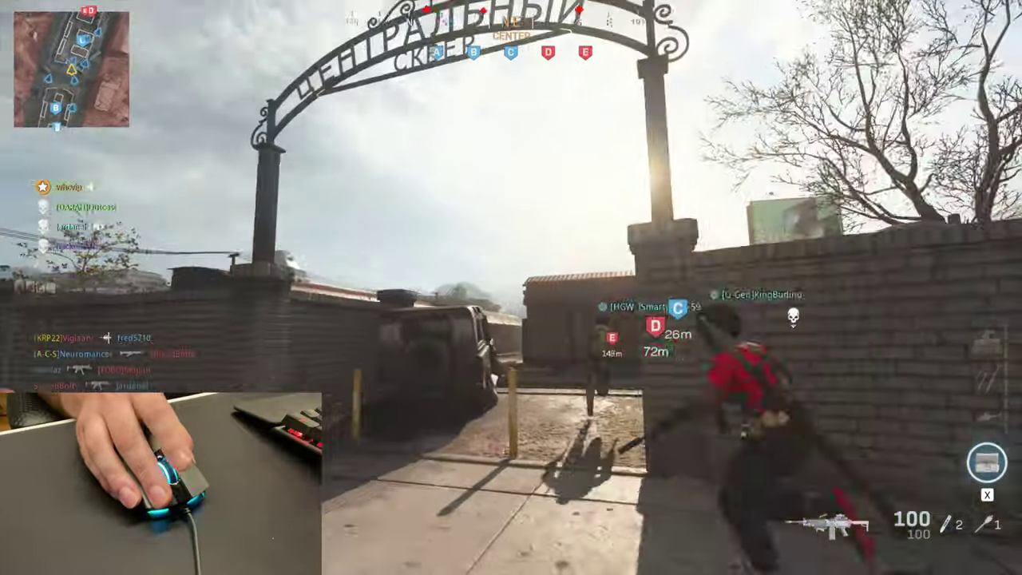
key(w)
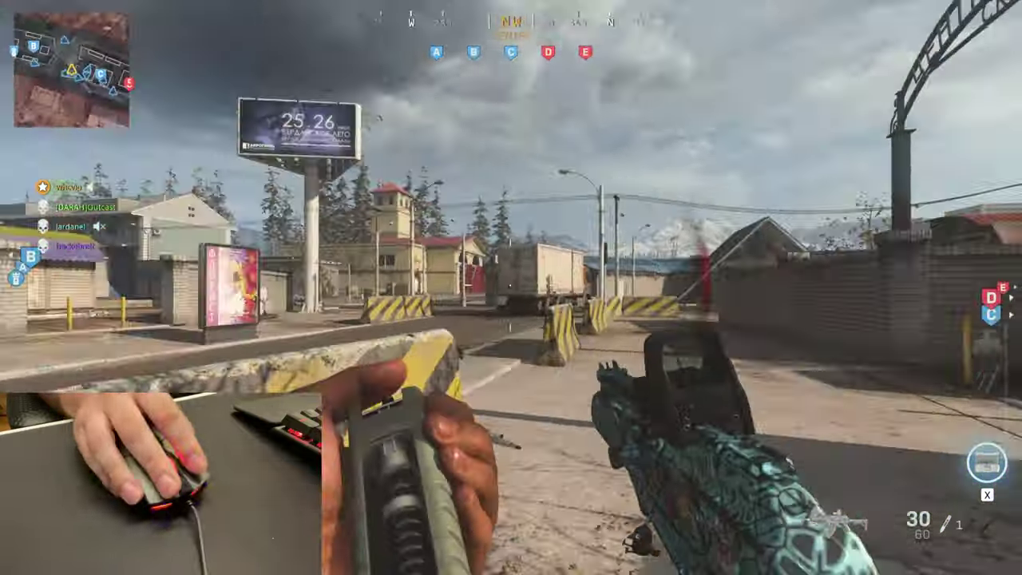
key(w)
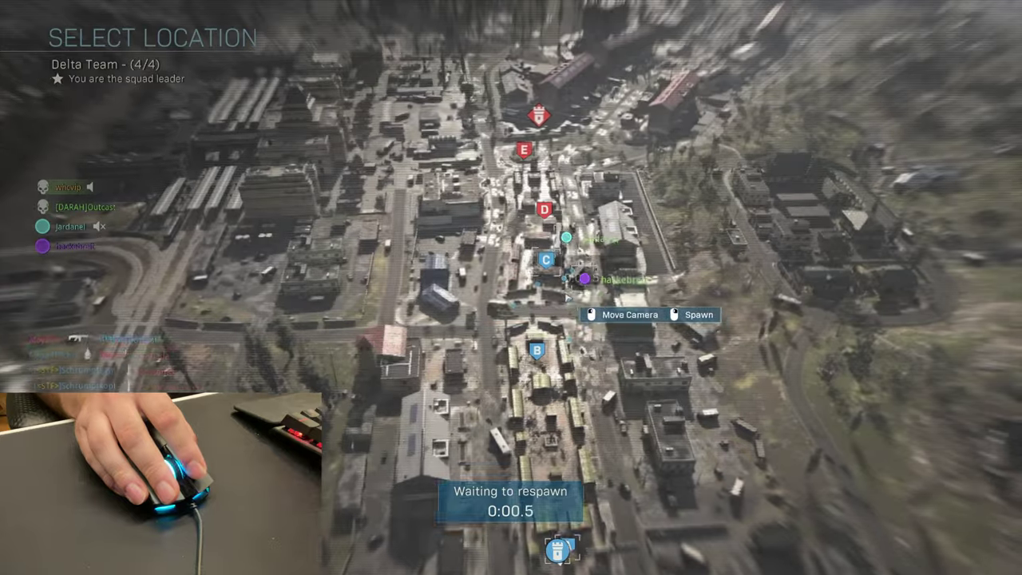
Sprint along the corrugated wall and past the bus down the street
key(w)
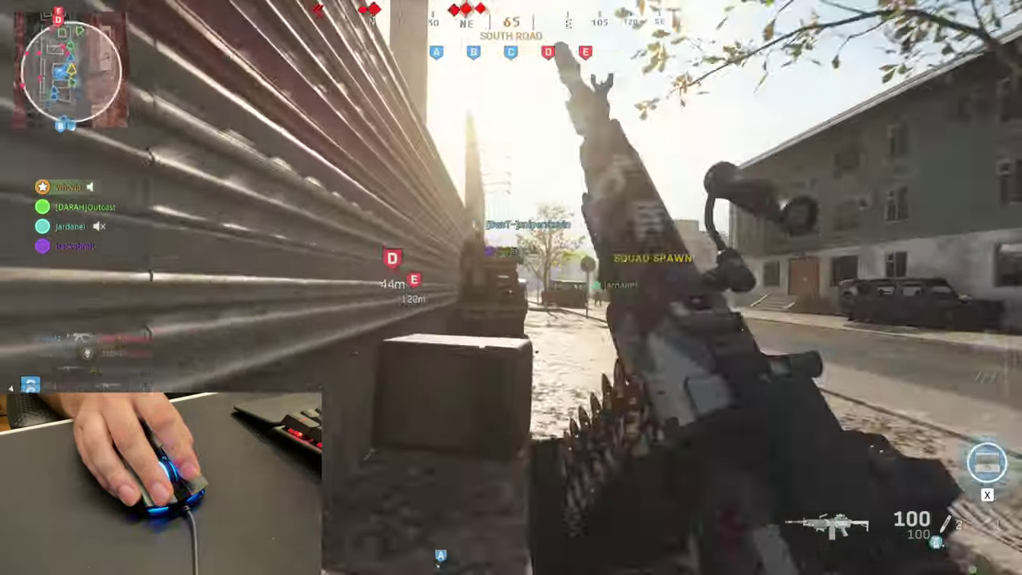
right_click(511, 287)
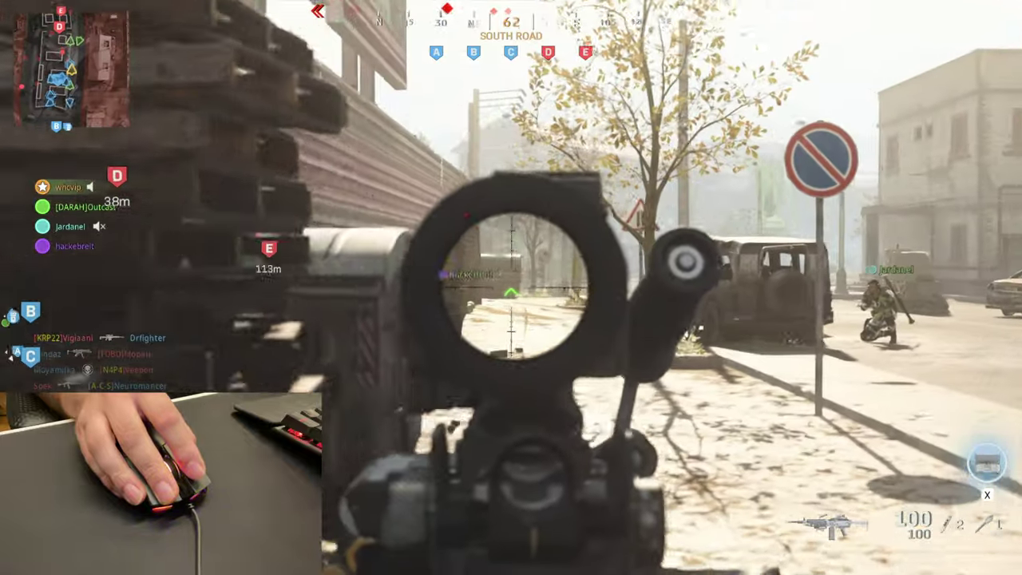
key(shift)
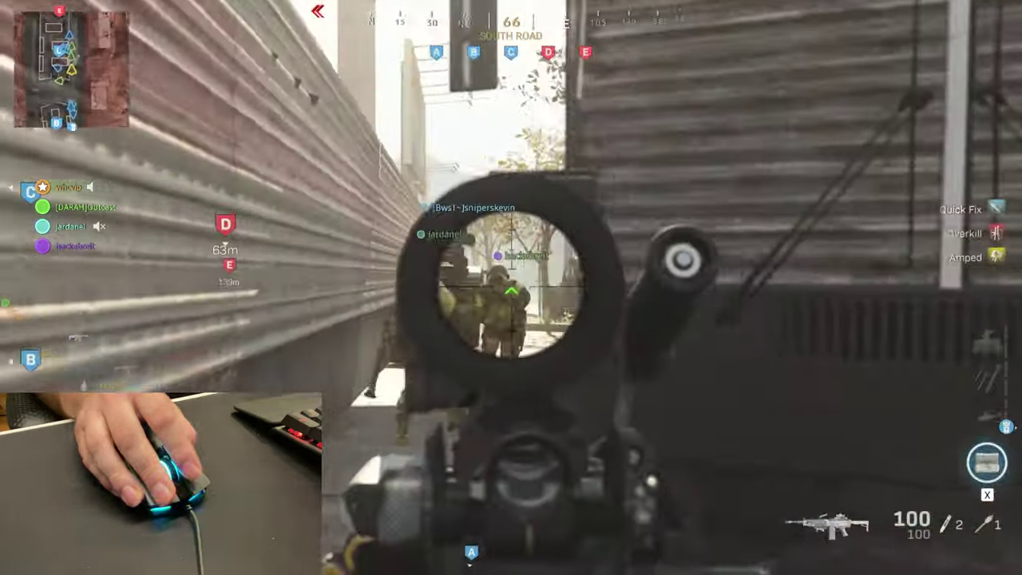
key(w)
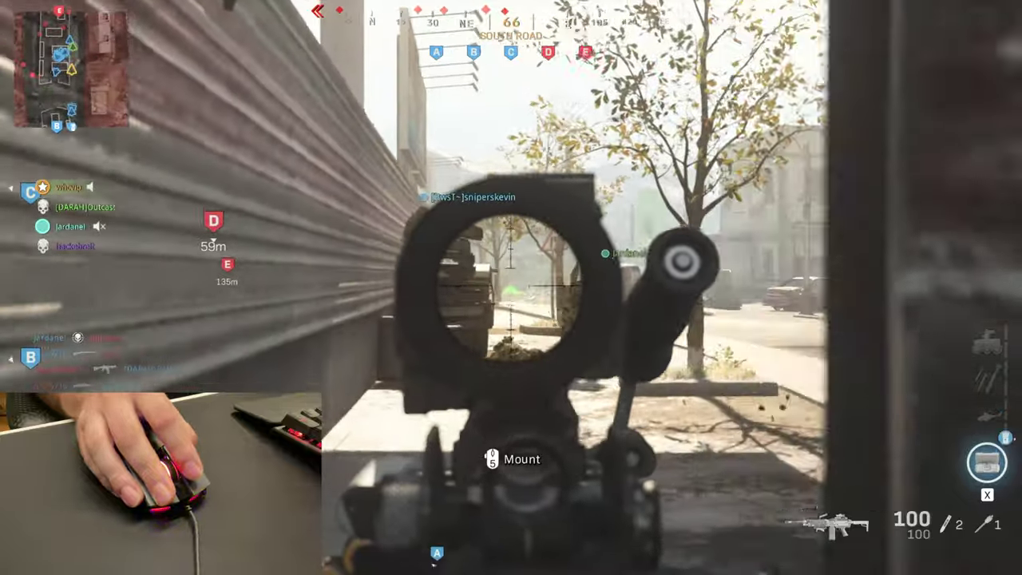
key(w)
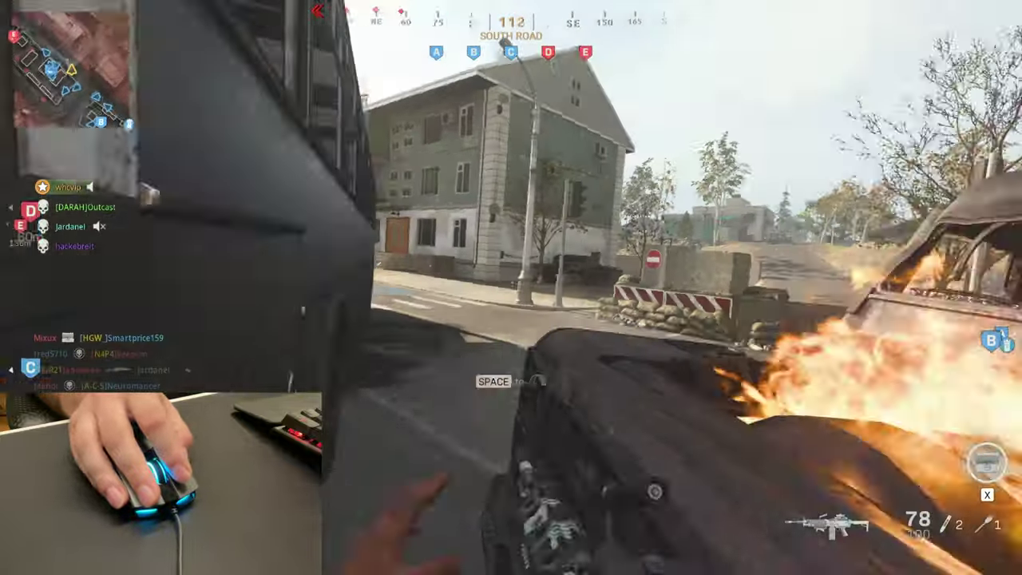
key(w)
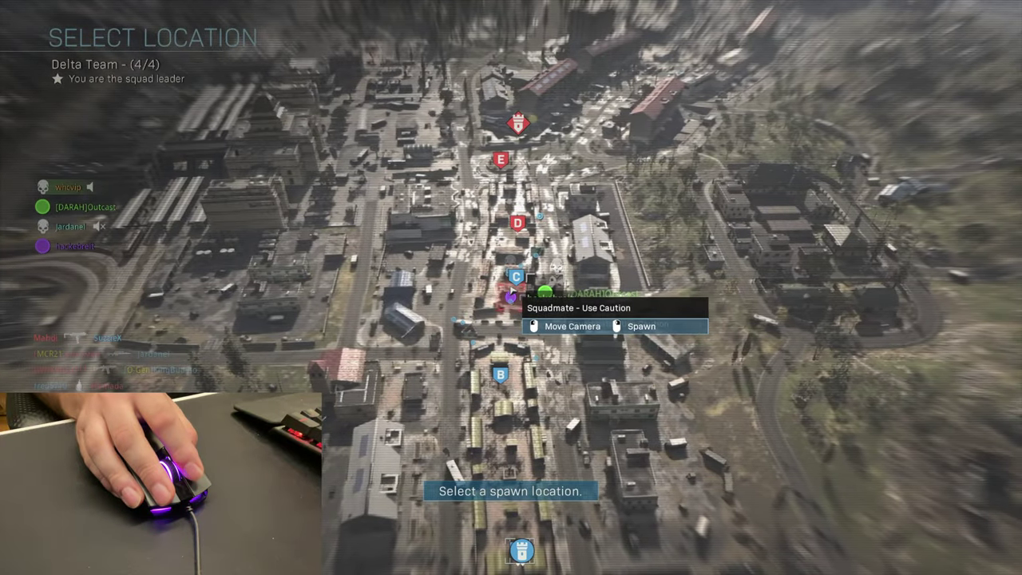
Respawn beside a squadmate near C, advance through the alley and shoot an enemy
right_click(511, 293)
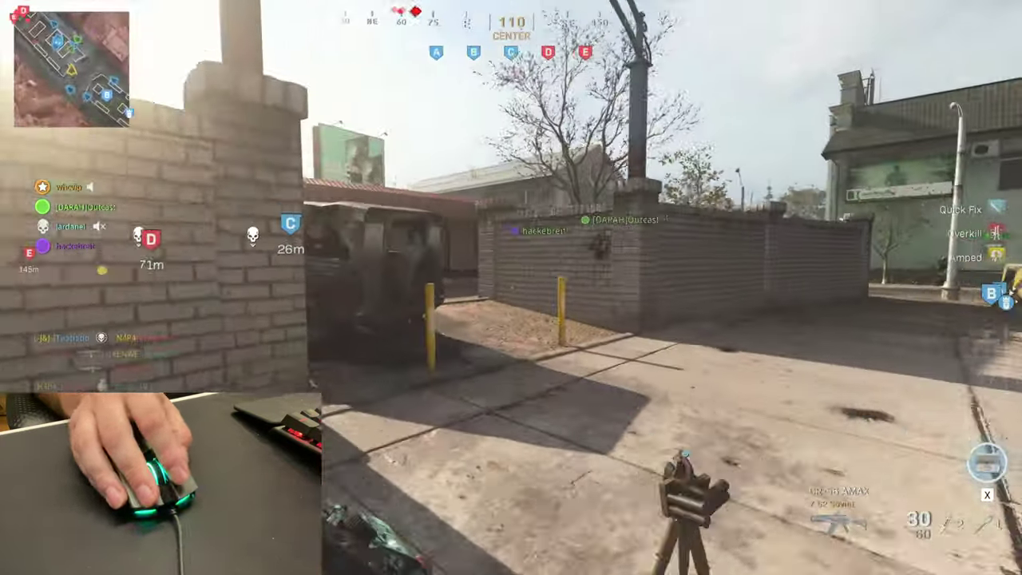
key(w)
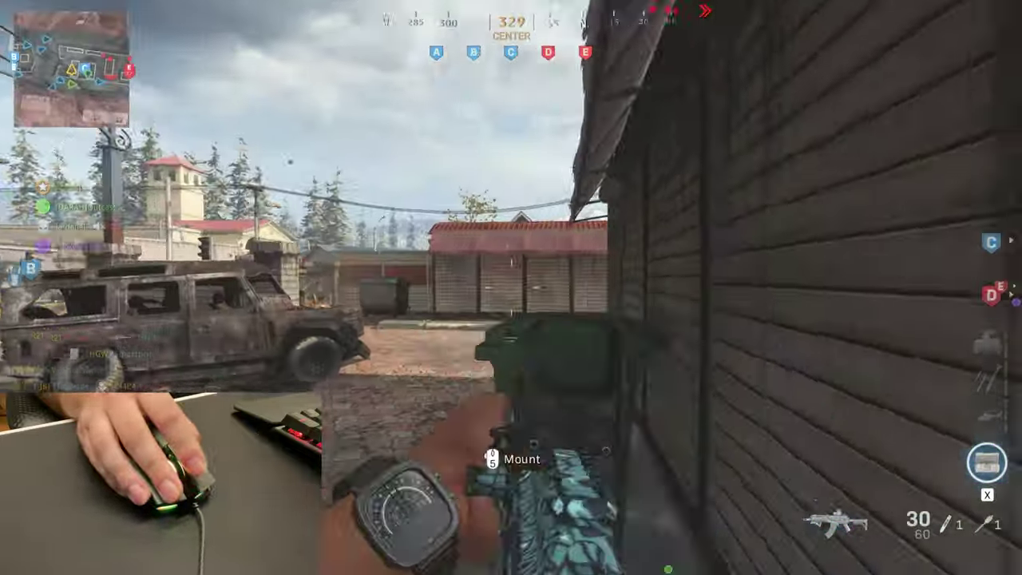
right_click(511, 288)
key(w)
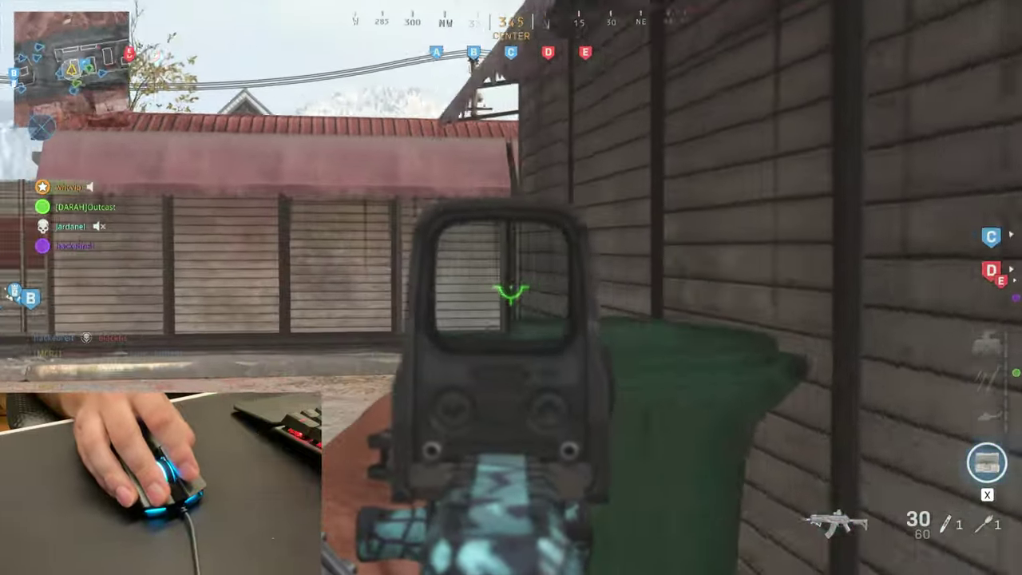
key(w)
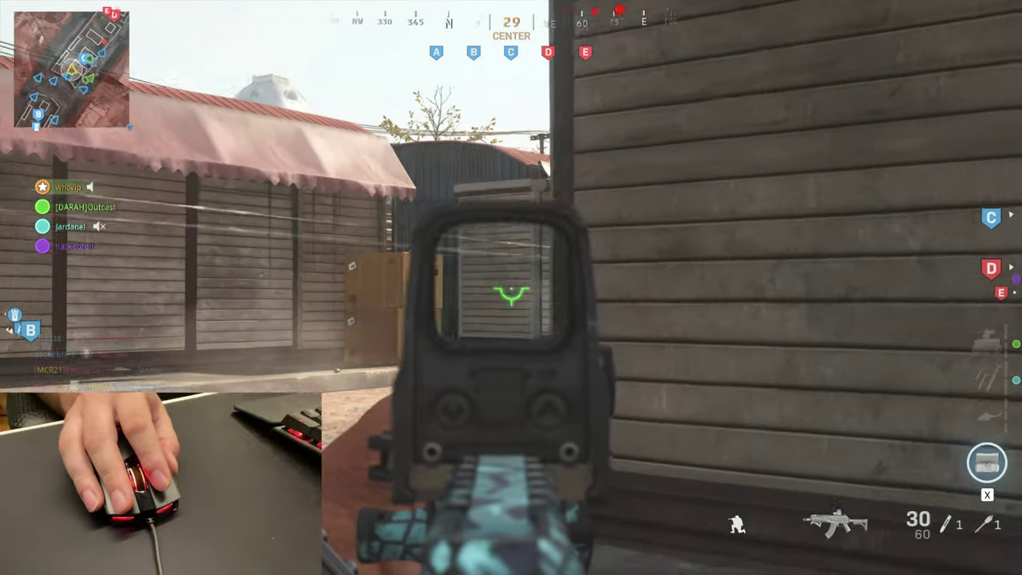
drag(511, 288, 511, 288)
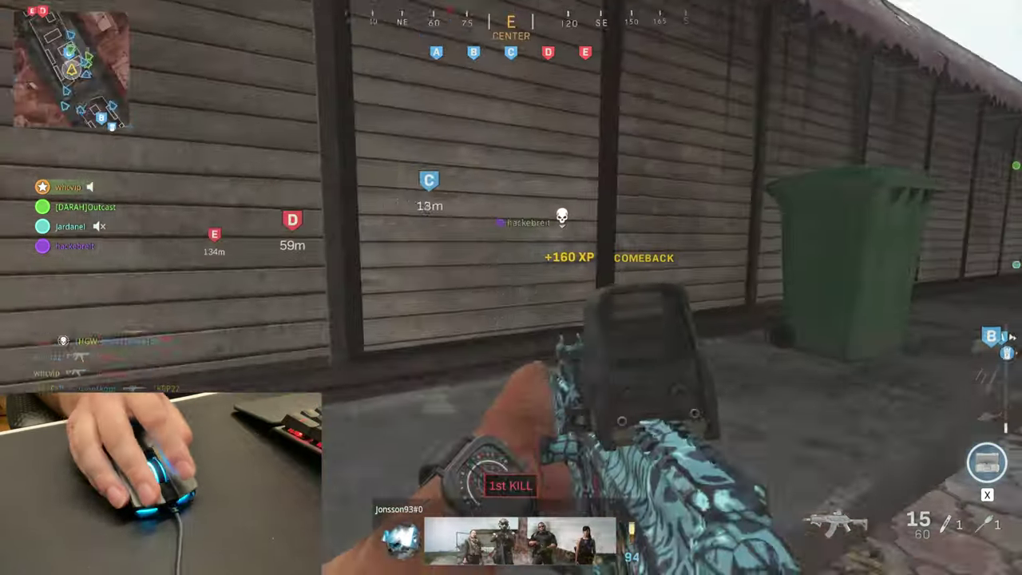